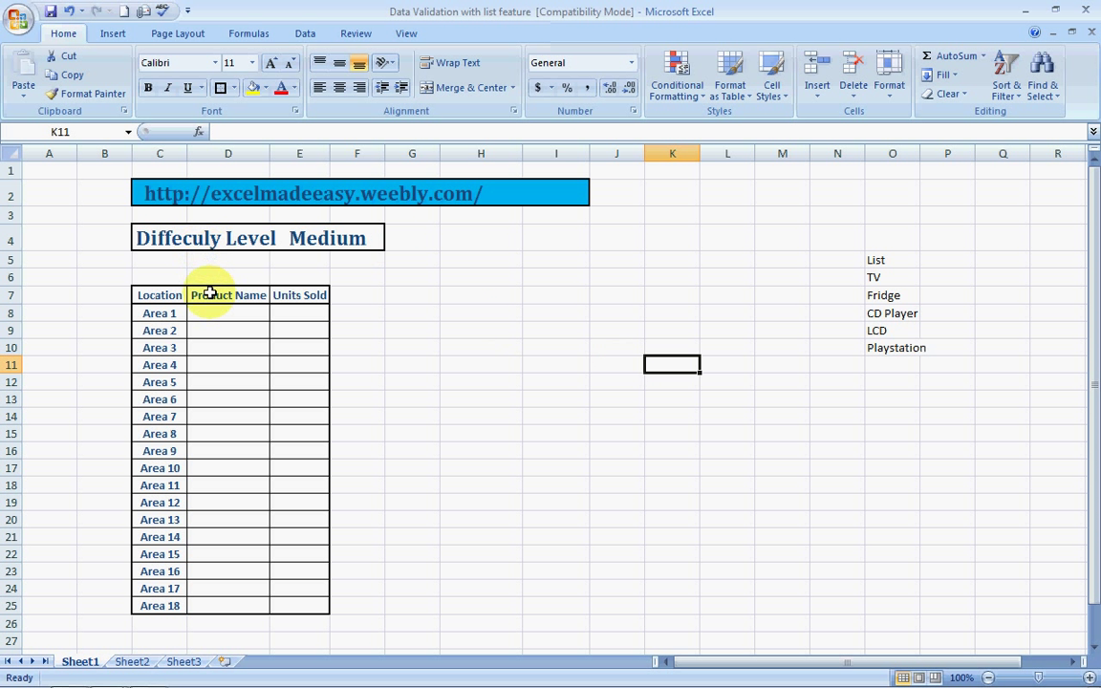
# - Examine the Location, Product Name and Units Sold columns of the table, ending at the first Product Name cell
pyautogui.click(214, 331)
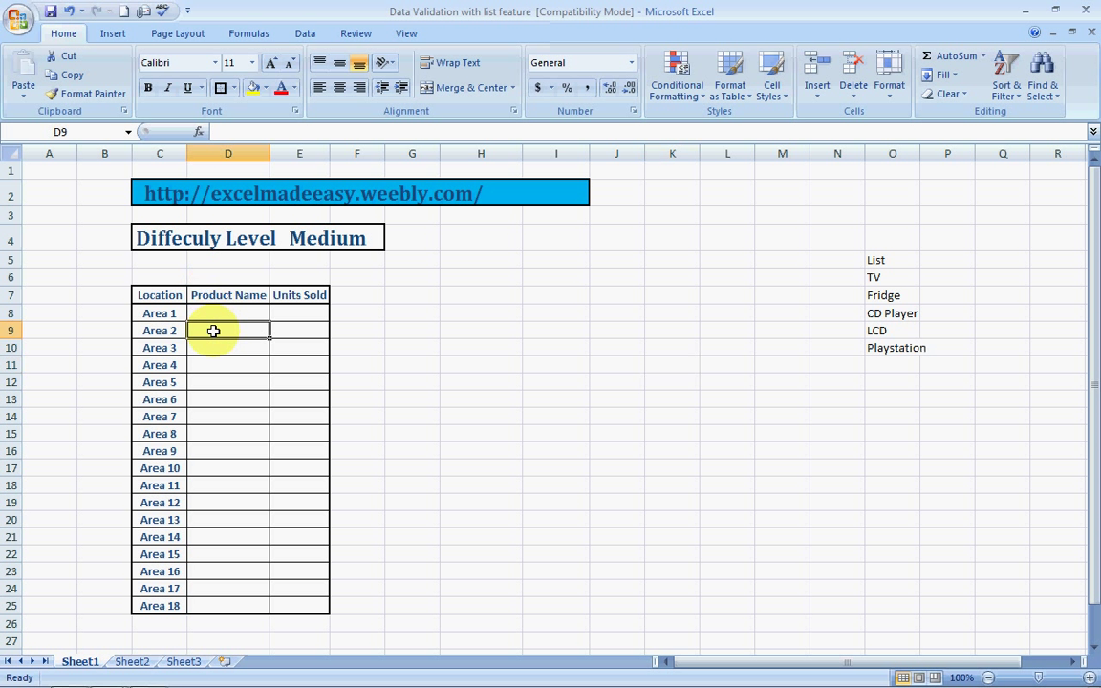
pyautogui.press('Up')
pyautogui.press('Left')
pyautogui.press('Up')
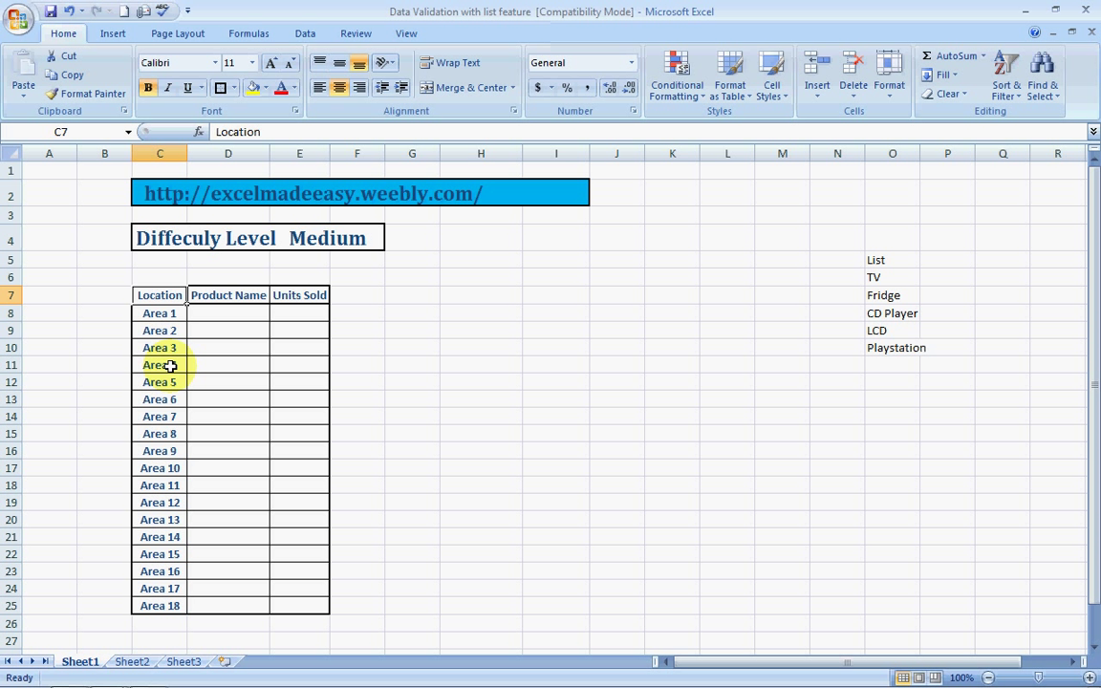
pyautogui.click(236, 307)
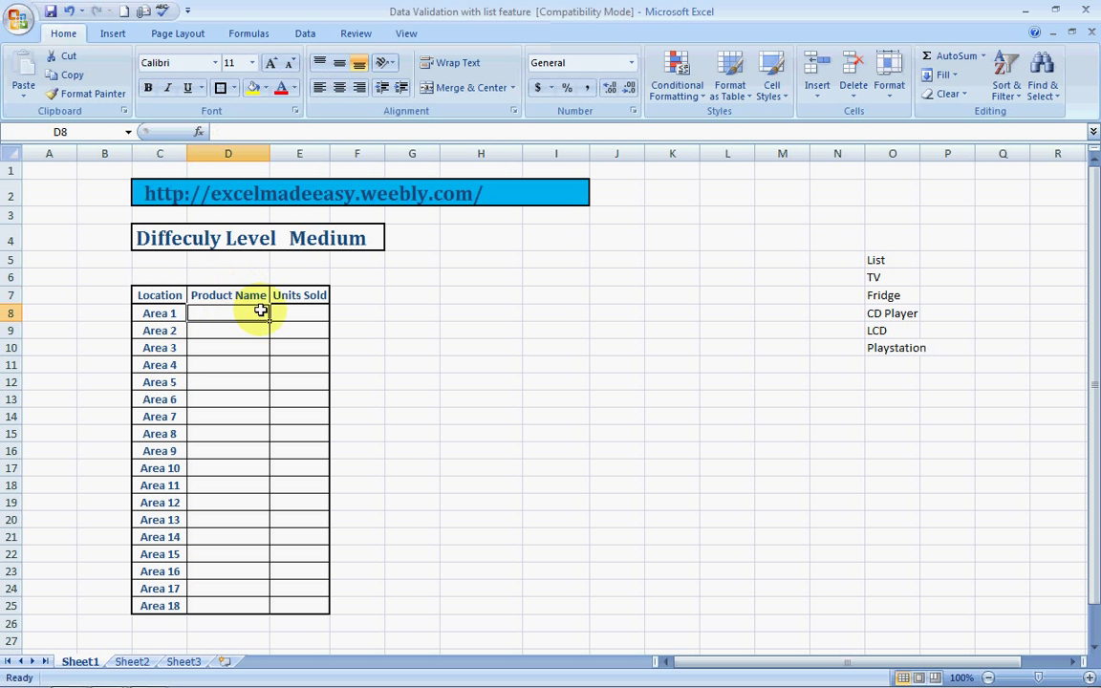
pyautogui.click(284, 309)
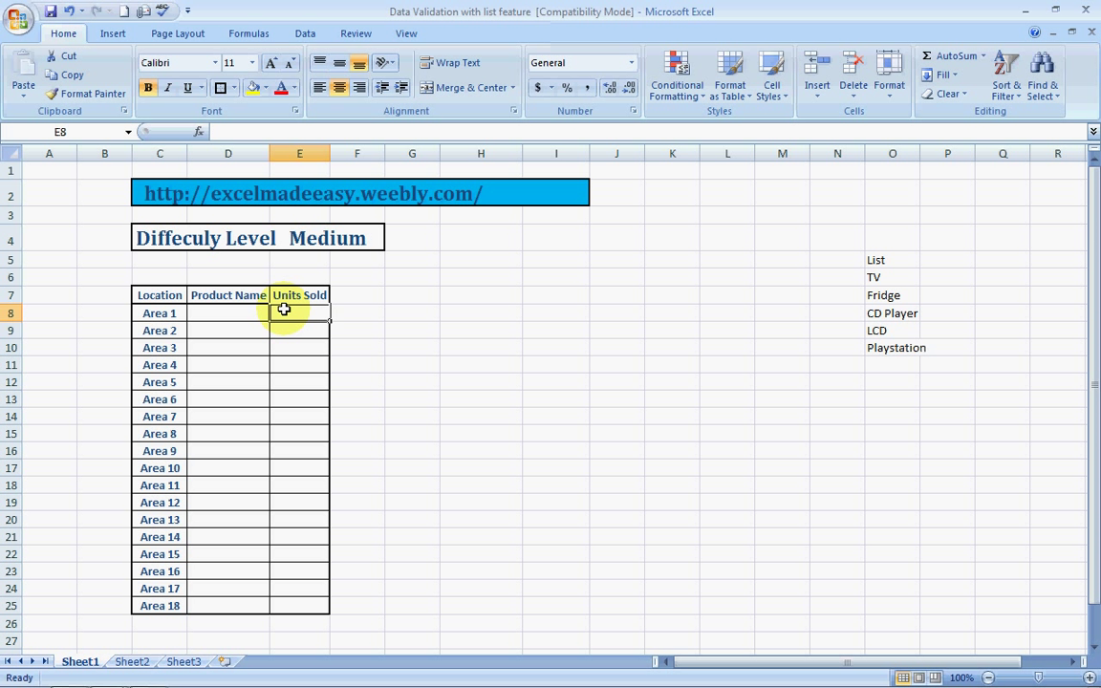
pyautogui.press('Down')
pyautogui.press('Down')
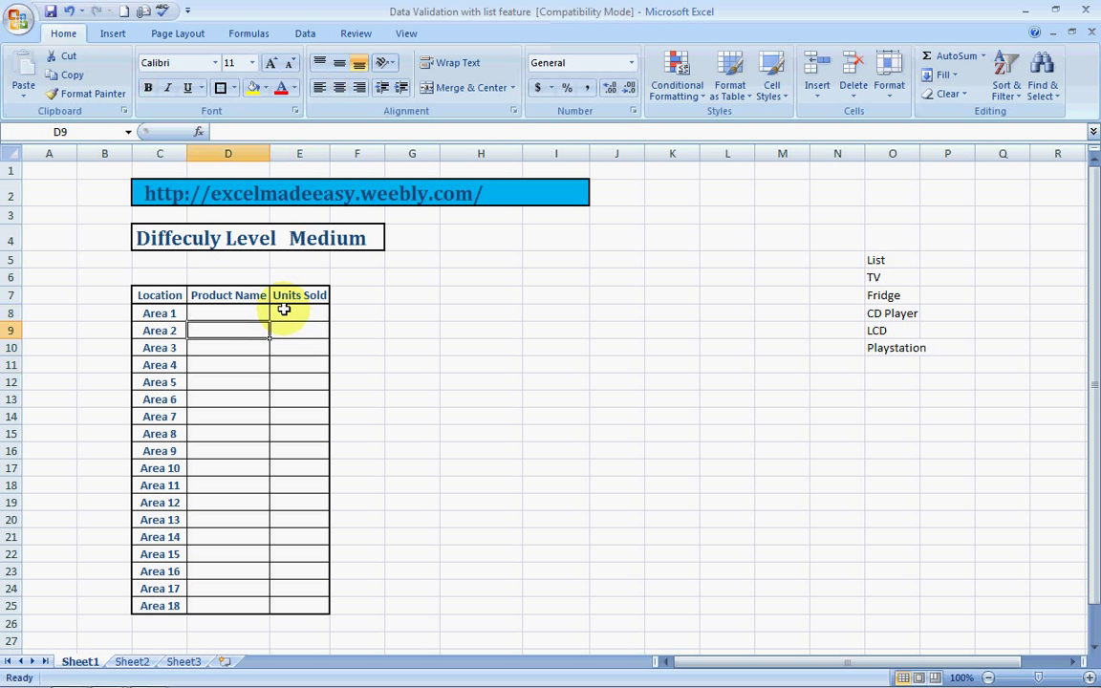
pyautogui.click(284, 309)
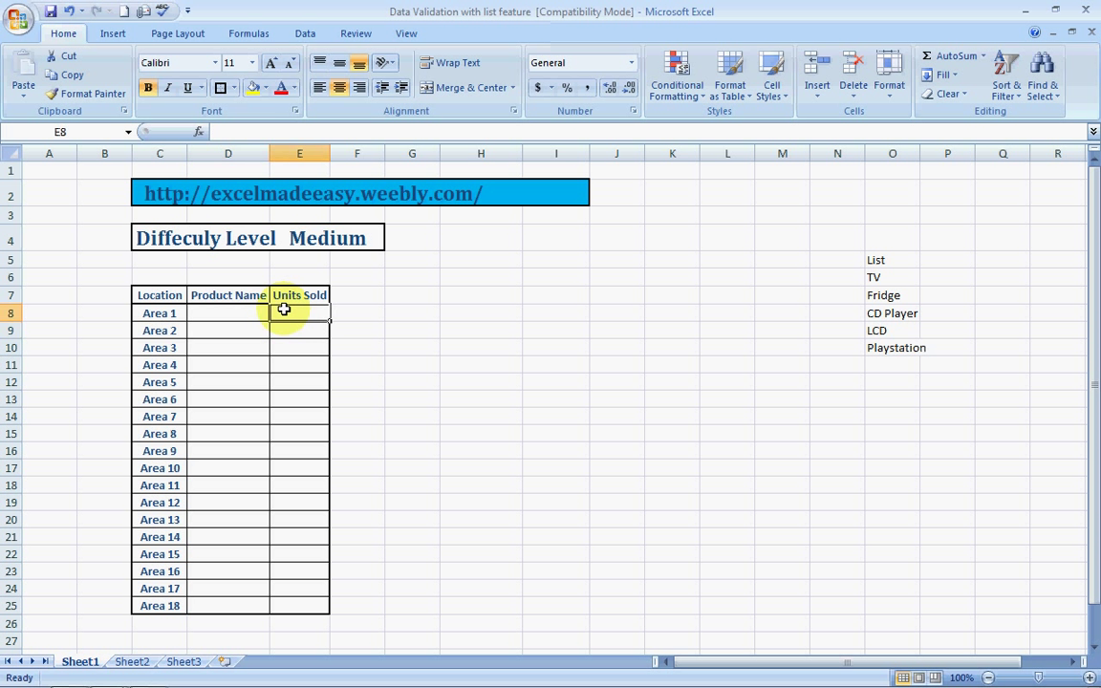
pyautogui.press('Left')
pyautogui.press('Down')
pyautogui.press('Down')
pyautogui.press('Right')
pyautogui.press('Down')
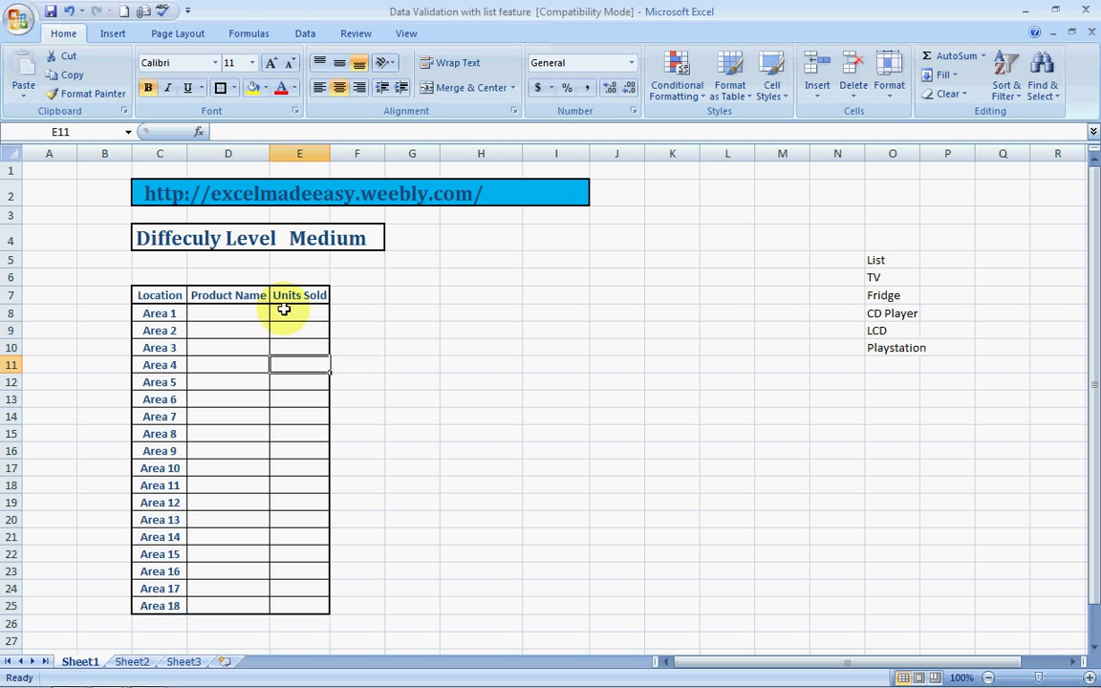
pyautogui.press('Left')
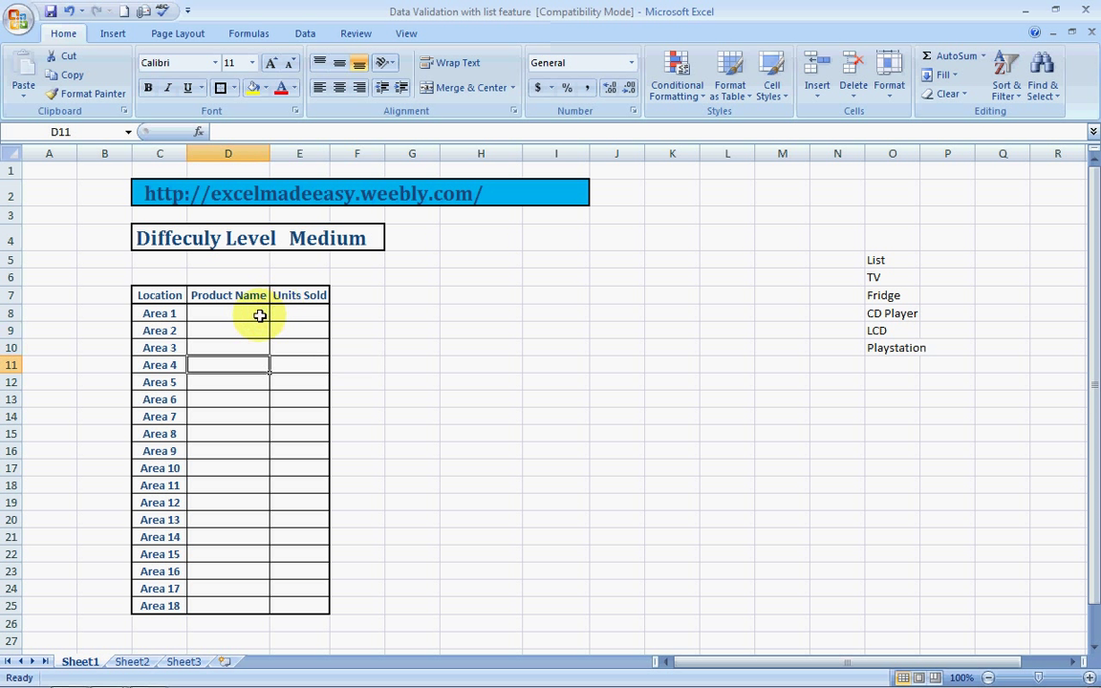
pyautogui.click(259, 316)
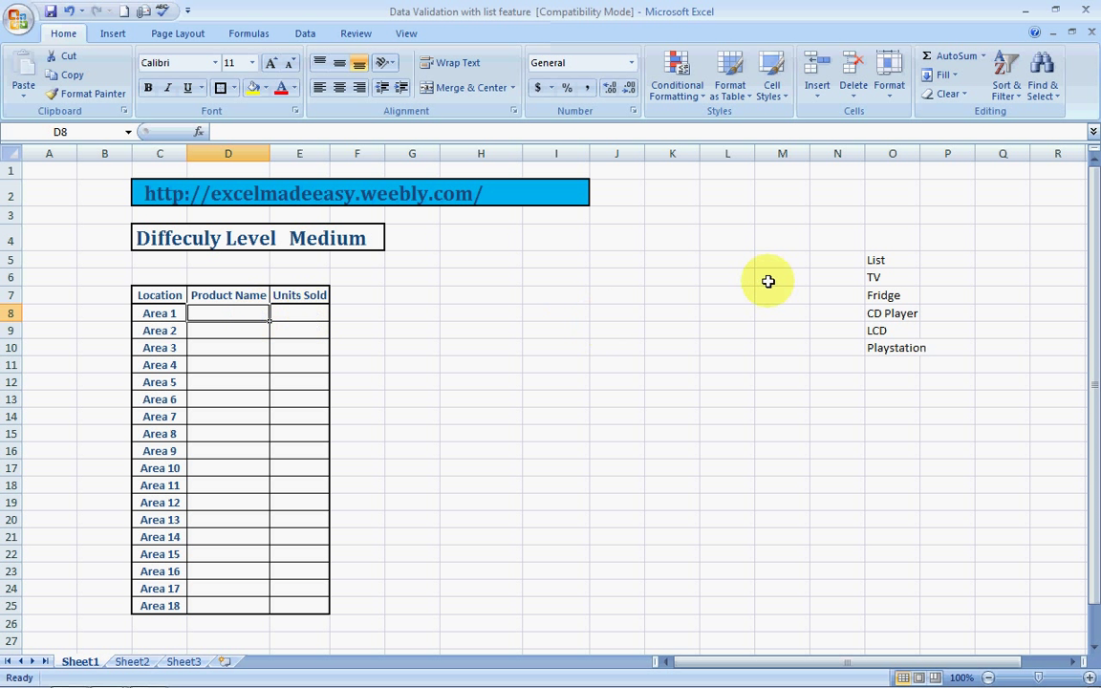
# - Review the product entries in O6:O10 and return to the first Product Name cell, D8
pyautogui.click(873, 278)
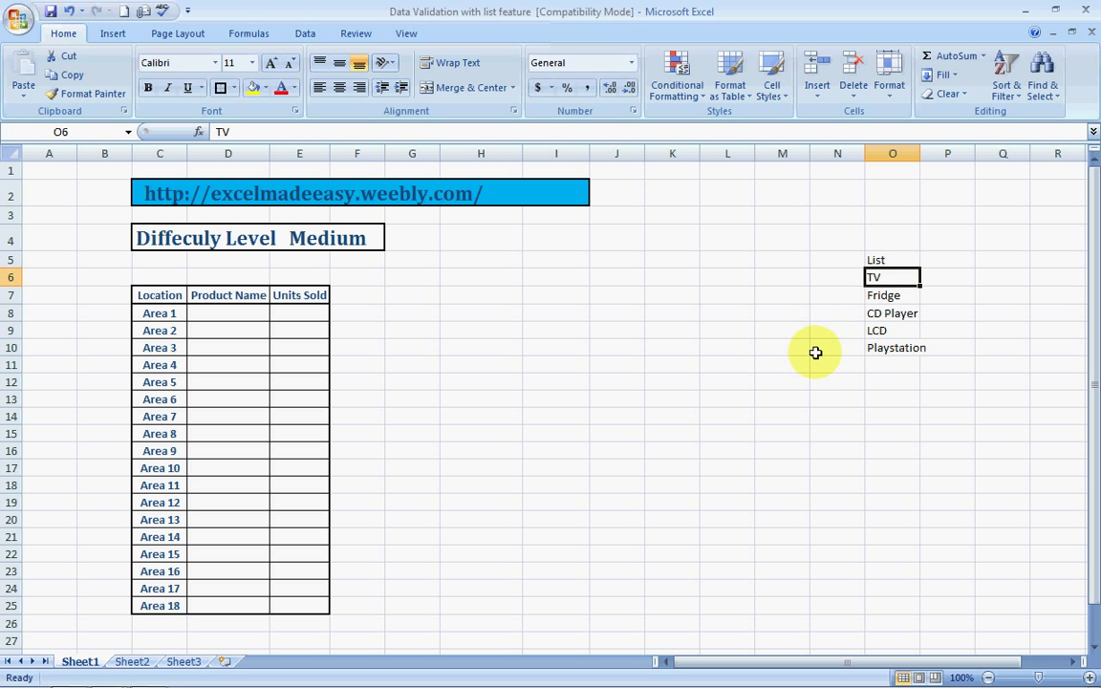
pyautogui.press('Down')
pyautogui.press('Down')
pyautogui.press('Down')
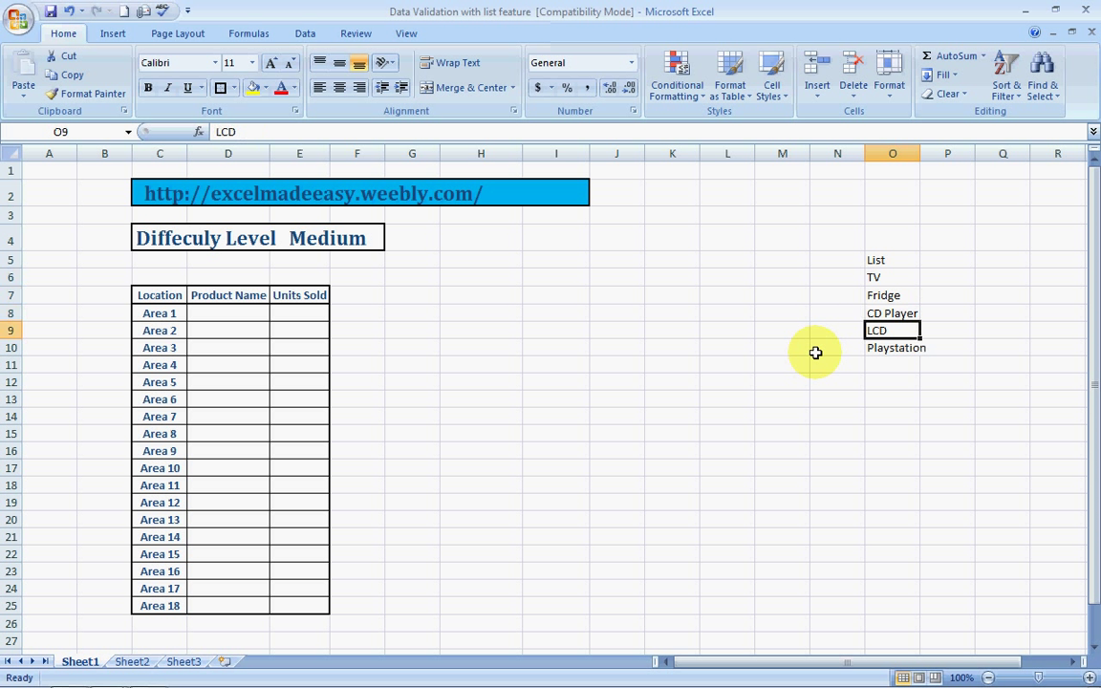
pyautogui.press('Down')
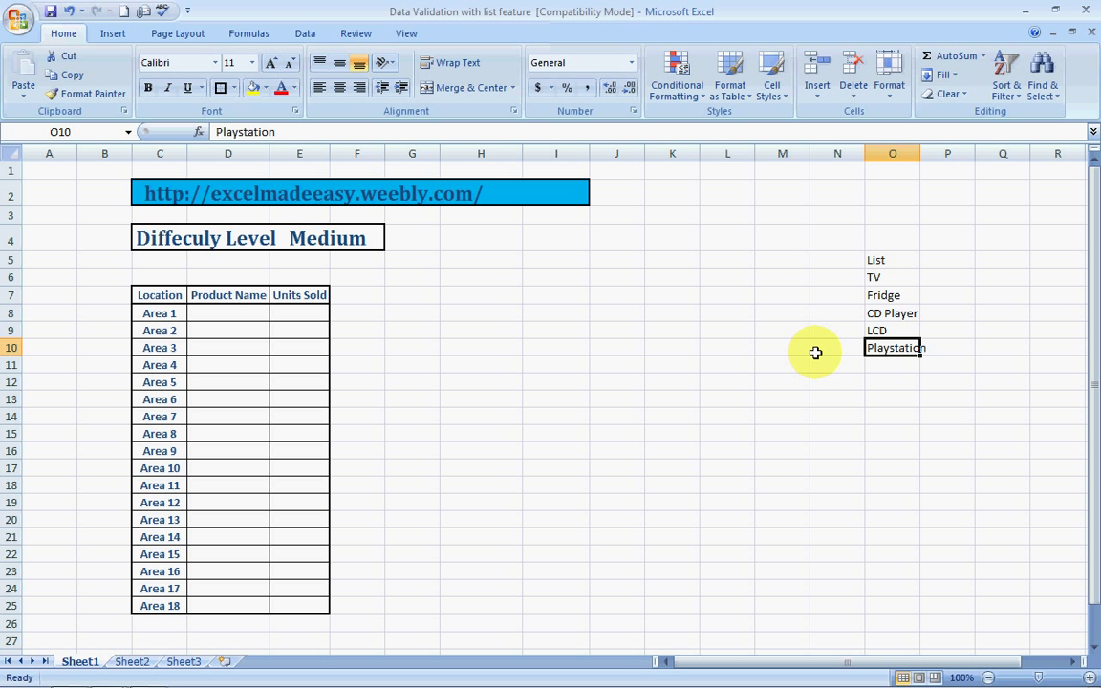
pyautogui.press('Left')
pyautogui.press('Left')
pyautogui.press('Left')
pyautogui.press('Left')
pyautogui.press('Left')
pyautogui.press('Left')
pyautogui.press('Left')
pyautogui.press('Left')
pyautogui.press('Left')
pyautogui.press('Left')
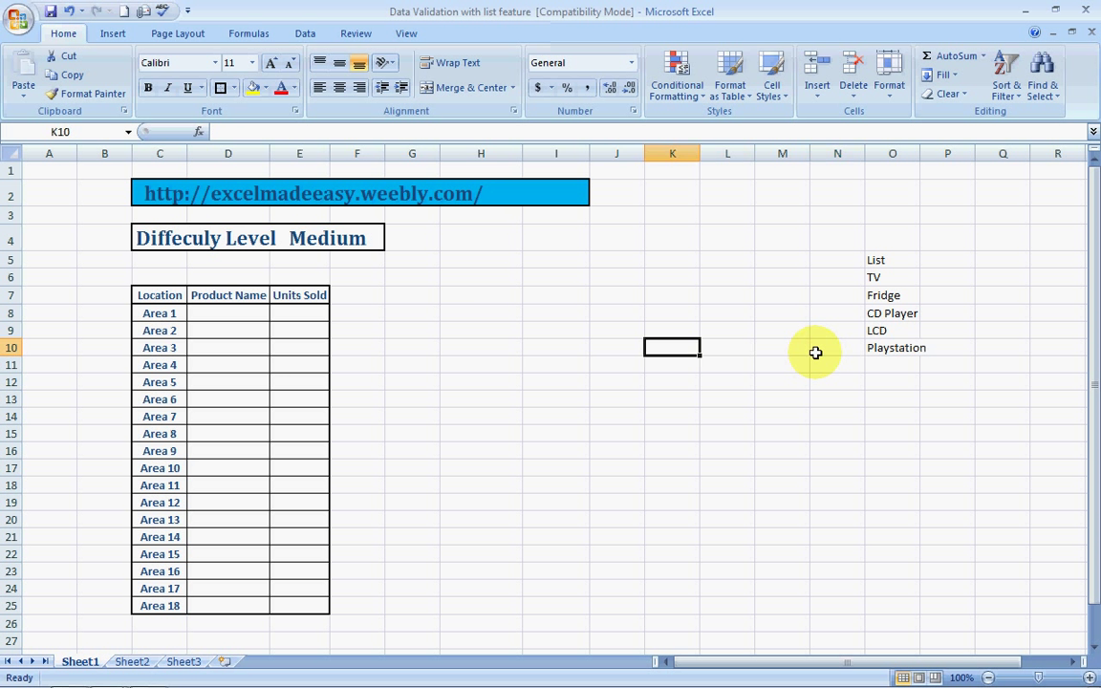
pyautogui.press('Left')
pyautogui.press('Up')
pyautogui.press('Up')
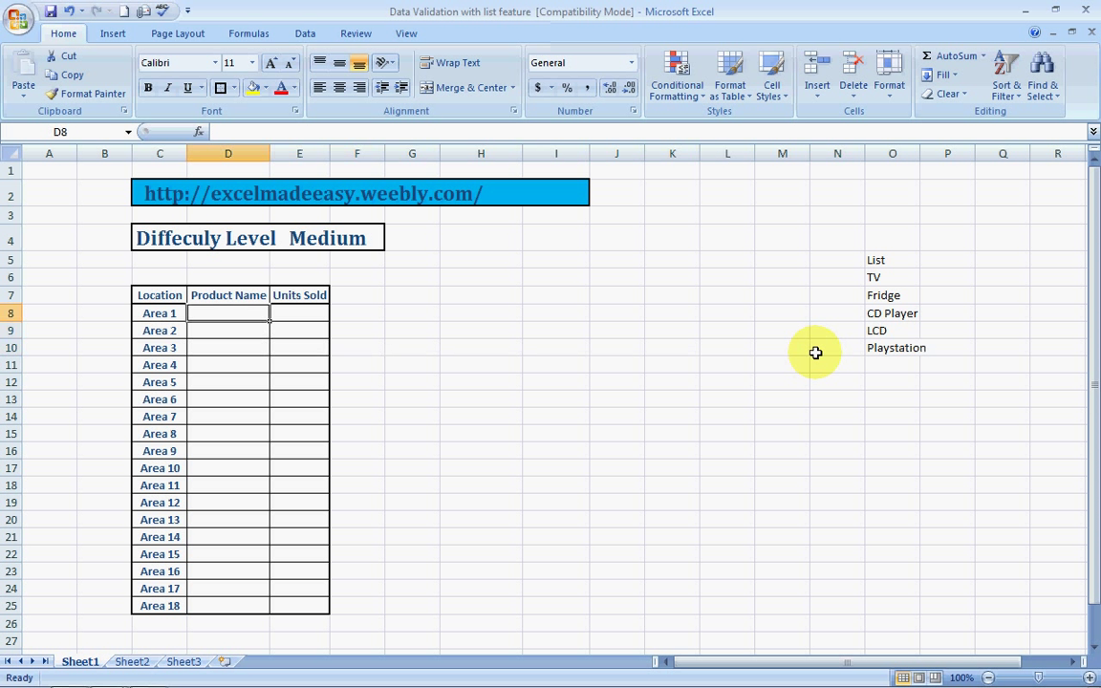
# - Start data validation on cell N7 and set its criteria to allow a List
pyautogui.press('Right')
pyautogui.press('Right')
pyautogui.press('Right')
pyautogui.press('Right')
pyautogui.press('Right')
pyautogui.press('Right')
pyautogui.press('Right')
pyautogui.press('Right')
pyautogui.press('Right')
pyautogui.press('Right')
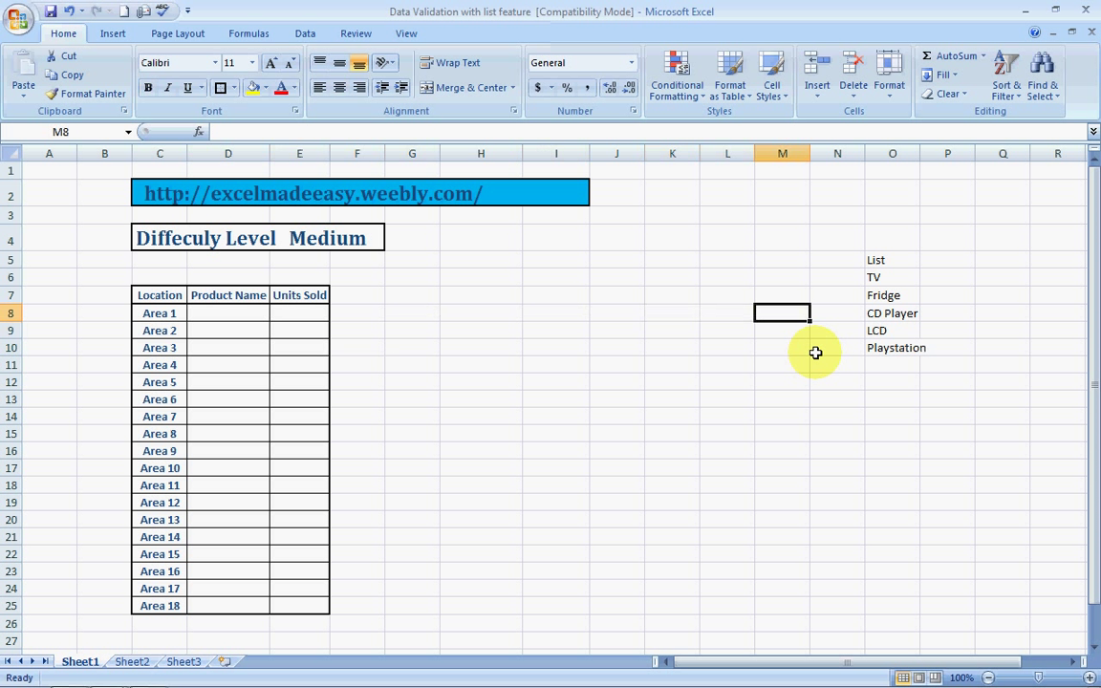
pyautogui.press('Up')
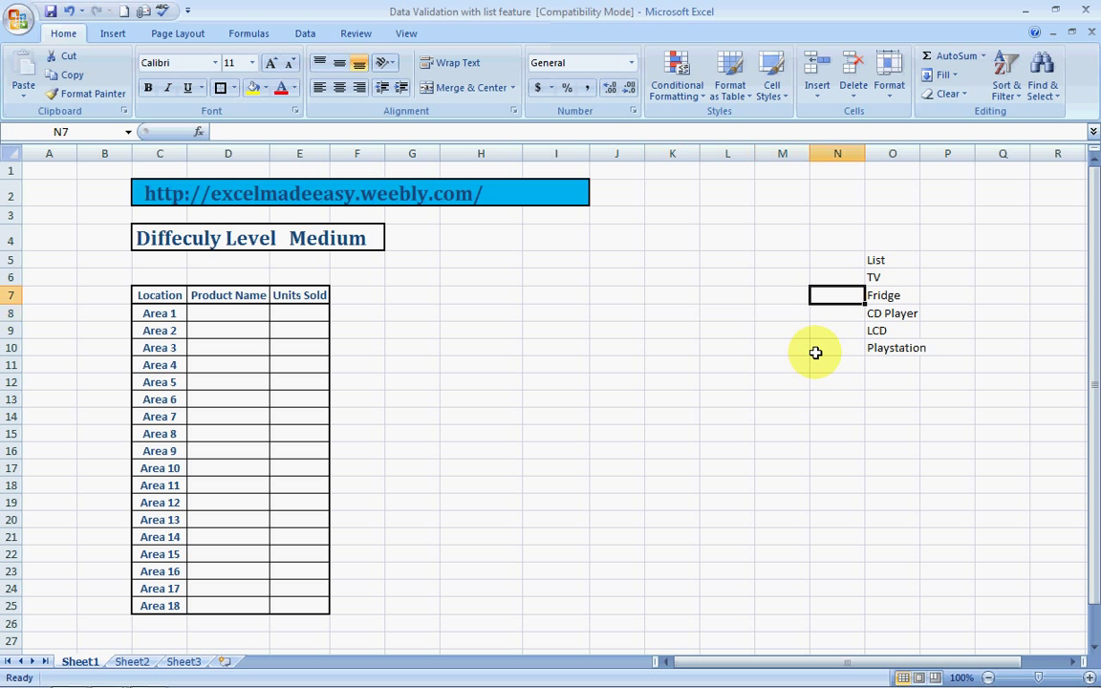
pyautogui.click(299, 38)
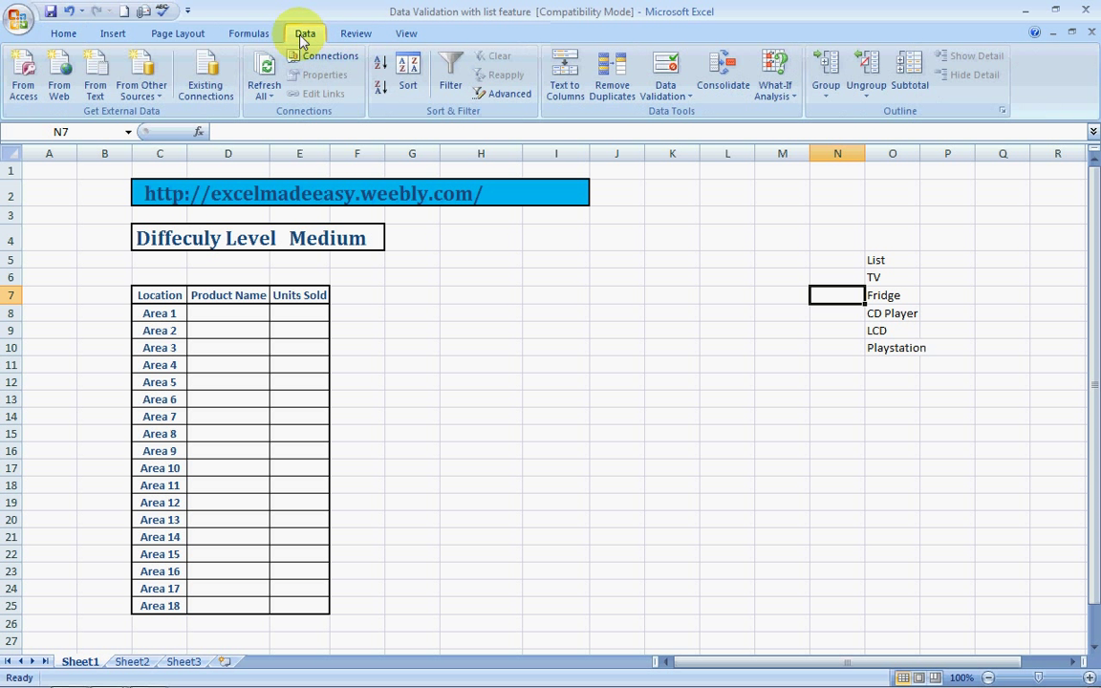
pyautogui.click(682, 95)
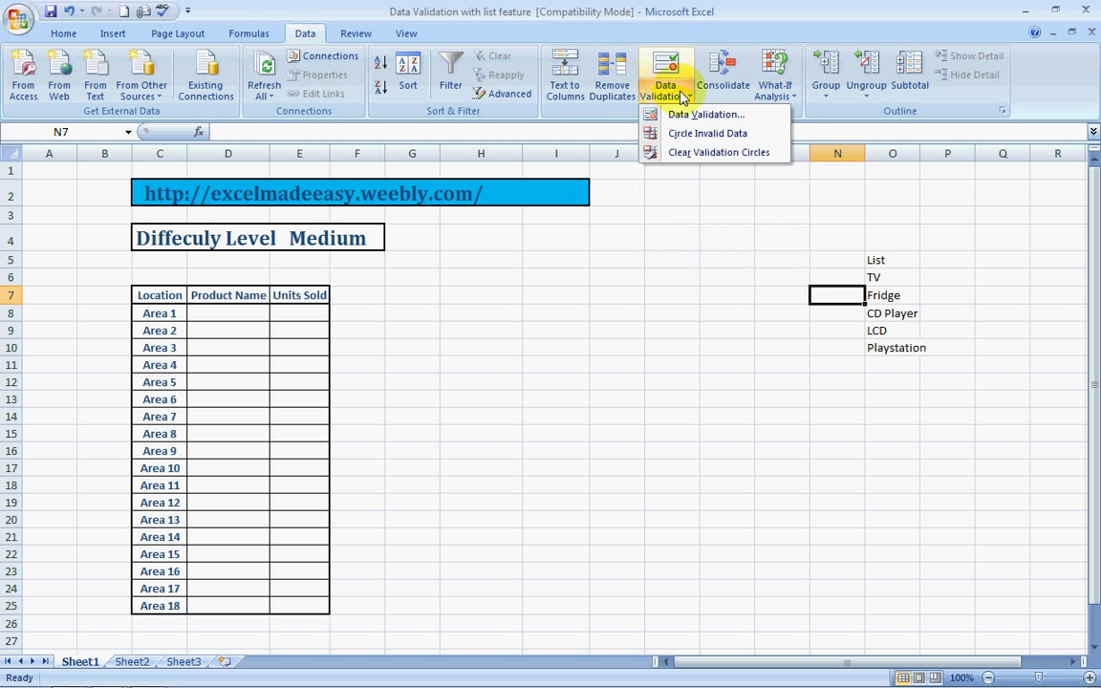
pyautogui.click(688, 113)
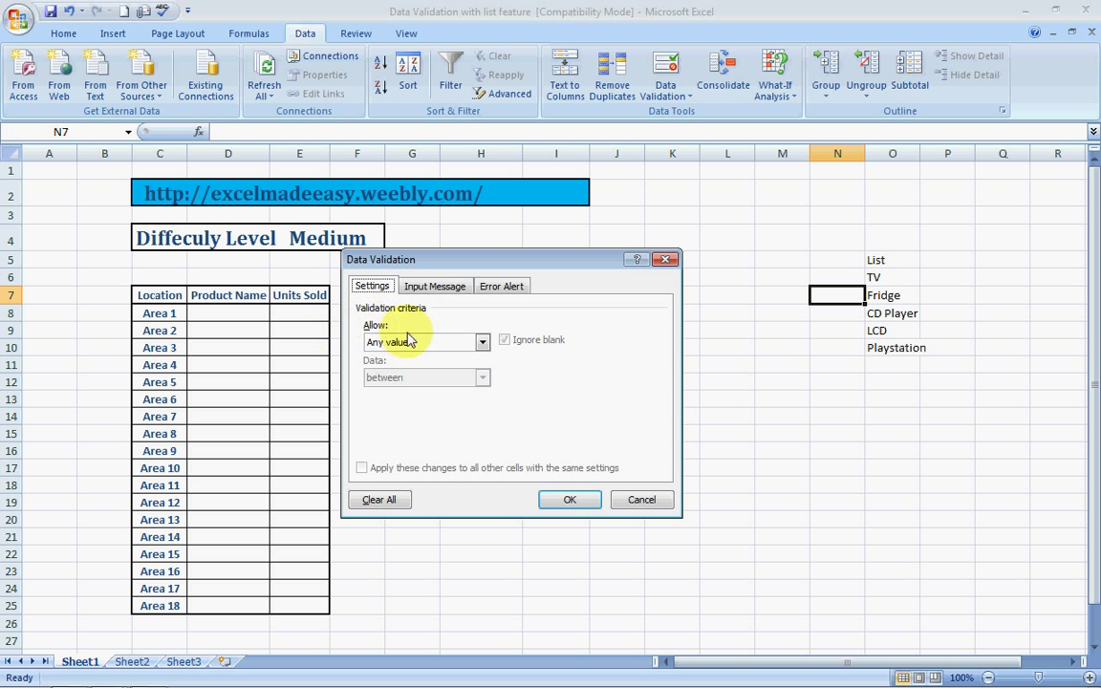
pyautogui.click(483, 343)
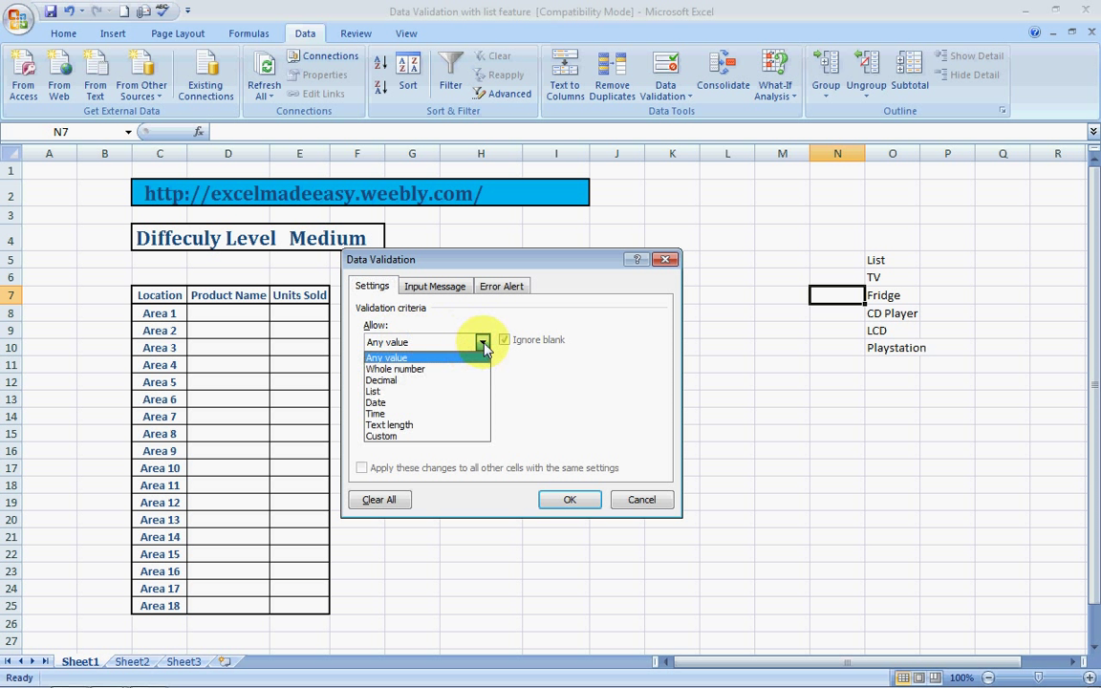
pyautogui.click(382, 391)
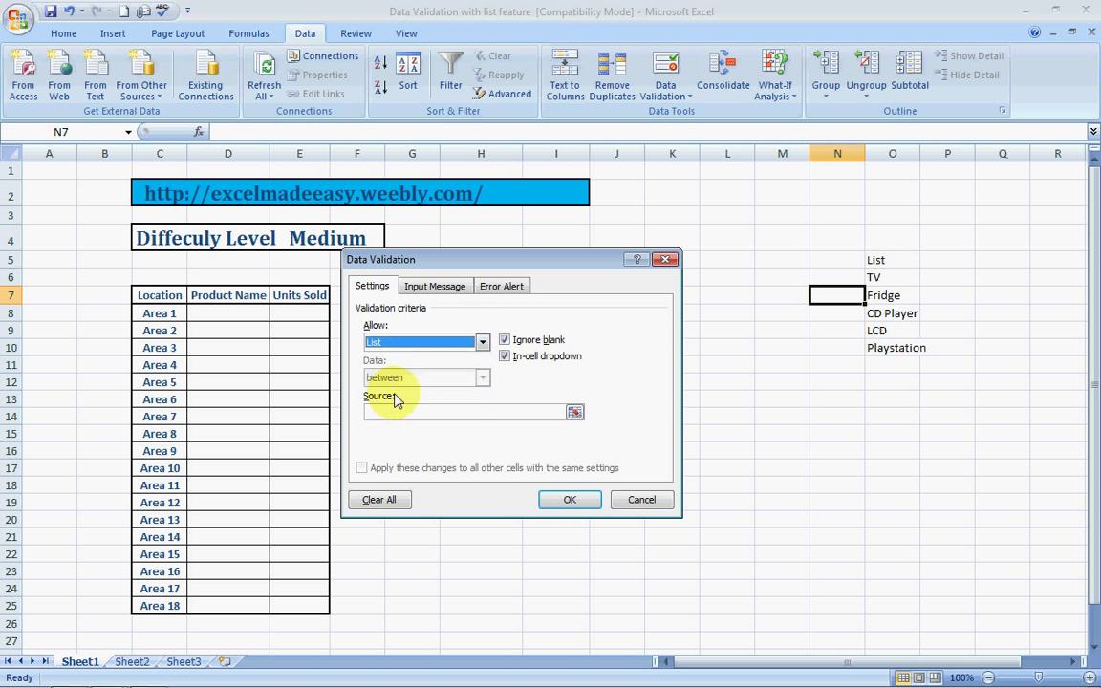
pyautogui.click(504, 355)
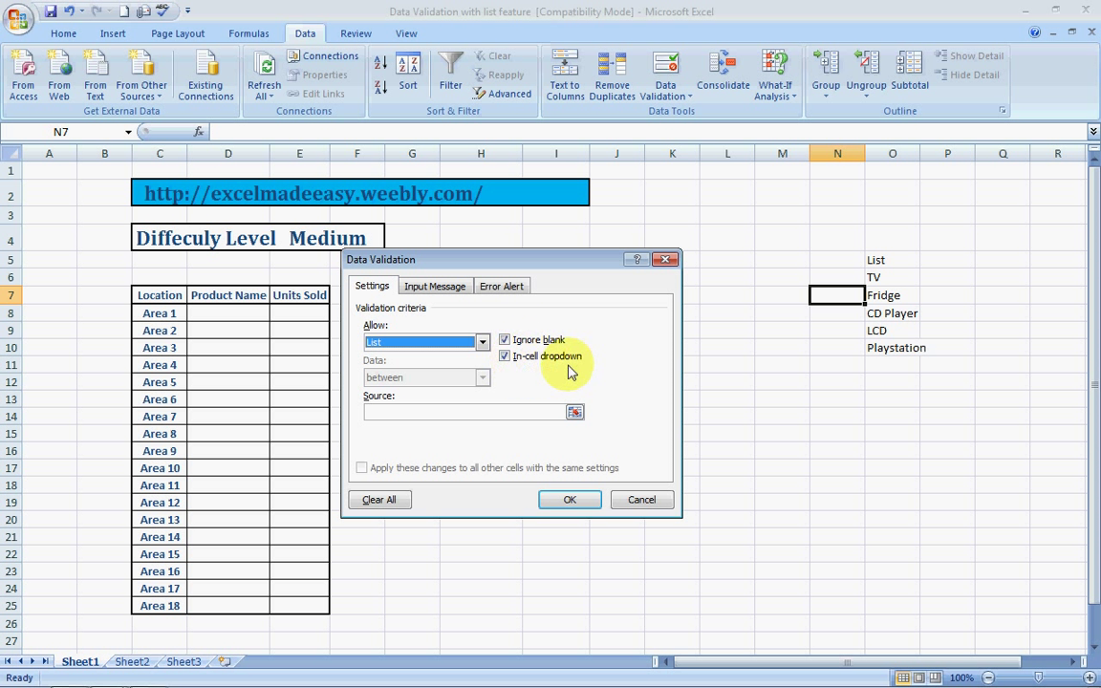
pyautogui.click(483, 342)
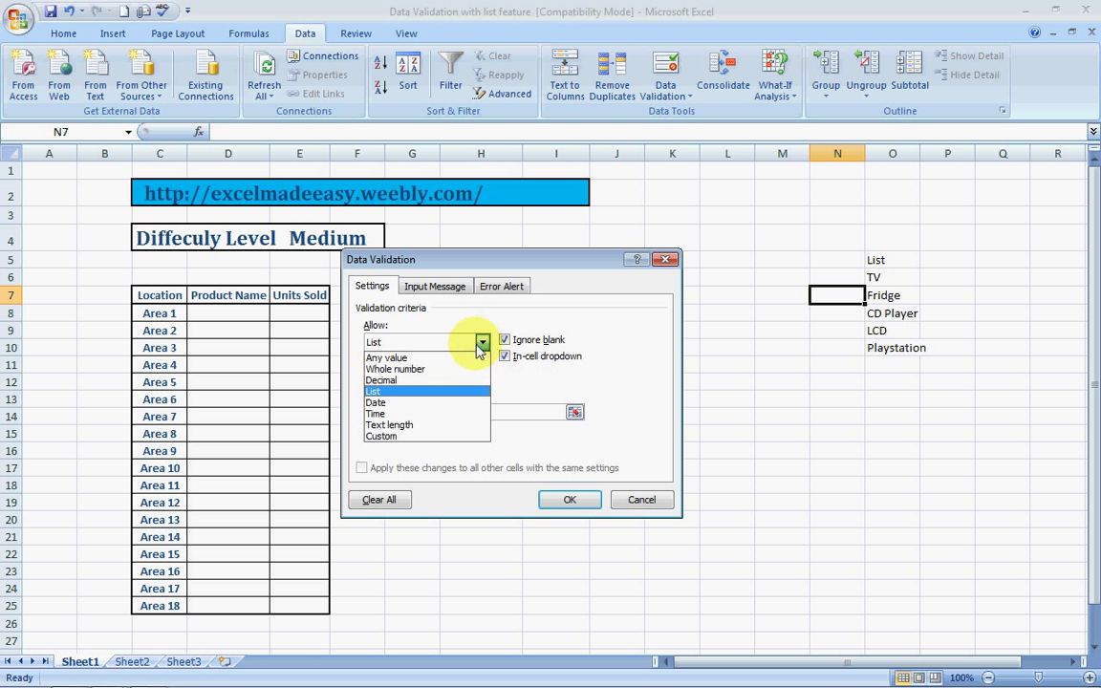
pyautogui.click(483, 346)
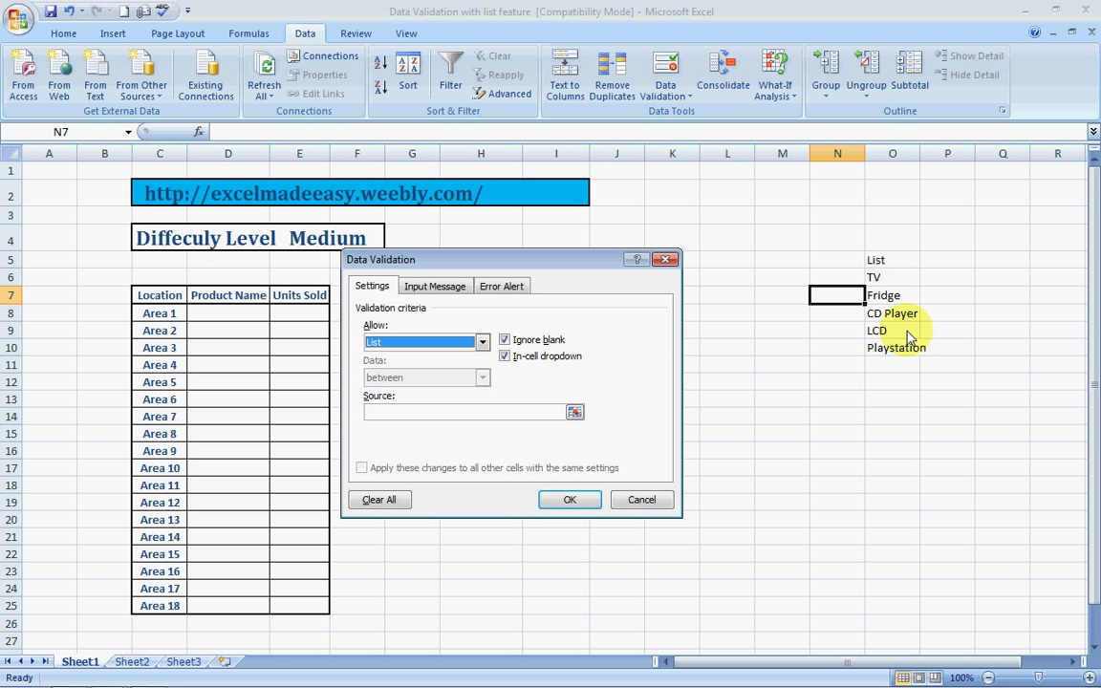
pyautogui.click(483, 343)
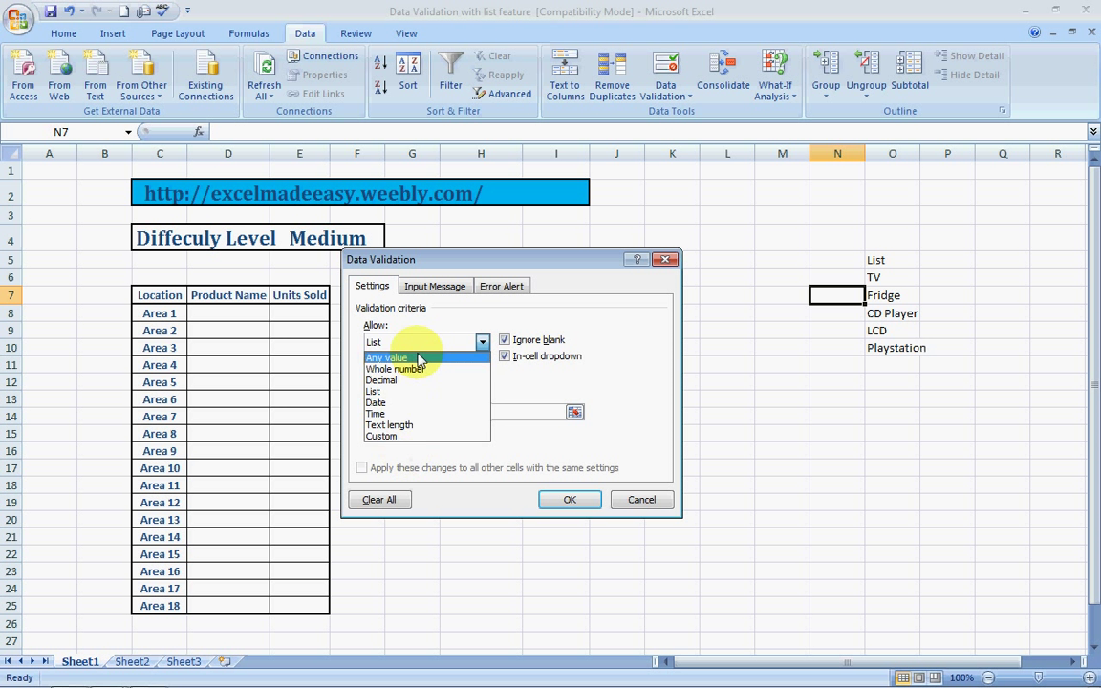
pyautogui.click(482, 342)
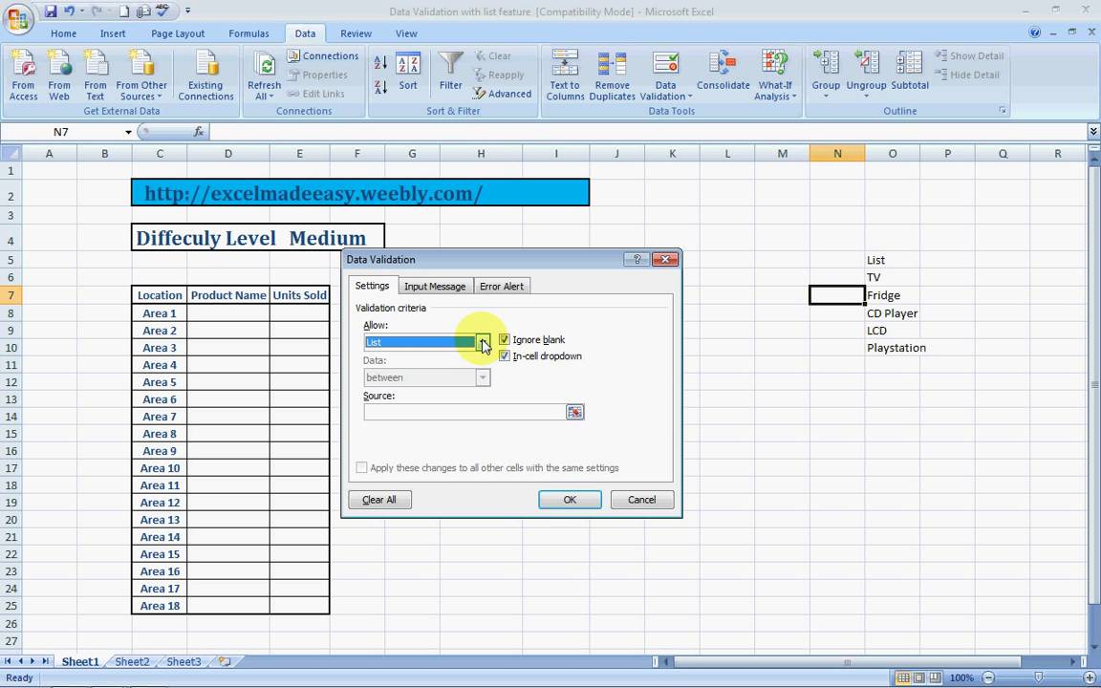
# - Set the list source for cell N7 to the products in O6:O10 and apply the validation
pyautogui.click(411, 412)
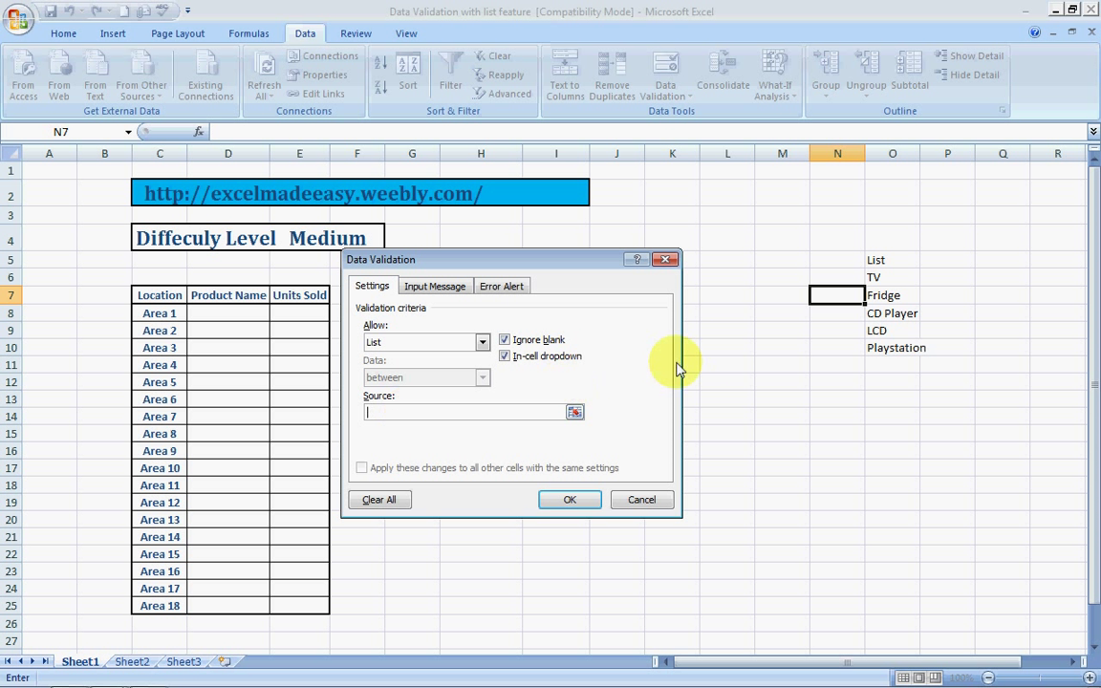
pyautogui.click(877, 279)
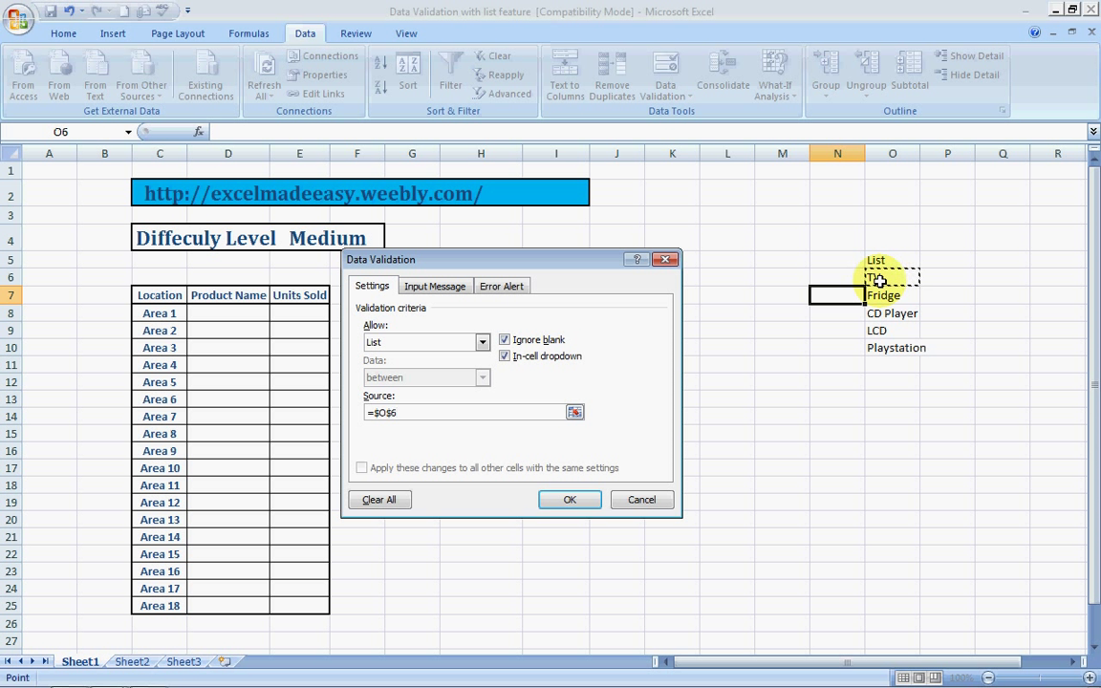
pyautogui.hotkey('shift', 'Down')
pyautogui.hotkey('shift', 'Down')
pyautogui.hotkey('shift', 'Down')
pyautogui.hotkey('shift', 'Down')
pyautogui.press('Return')
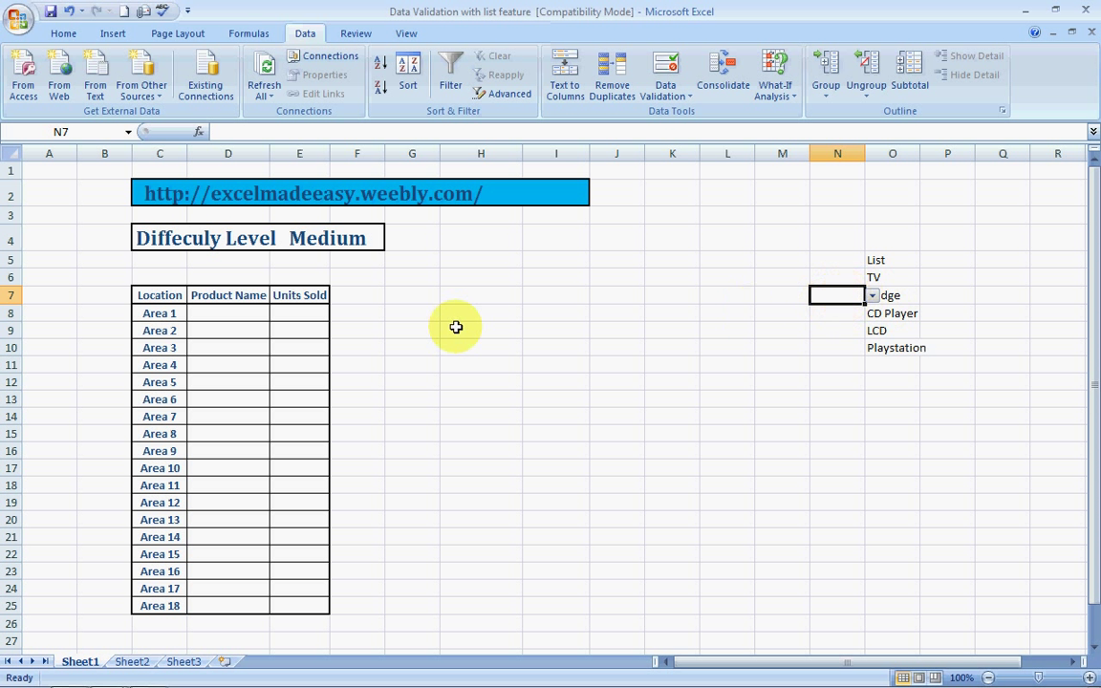
# - Start data validation on the first Product Name cell, D8, and set it to allow a List
pyautogui.click(246, 312)
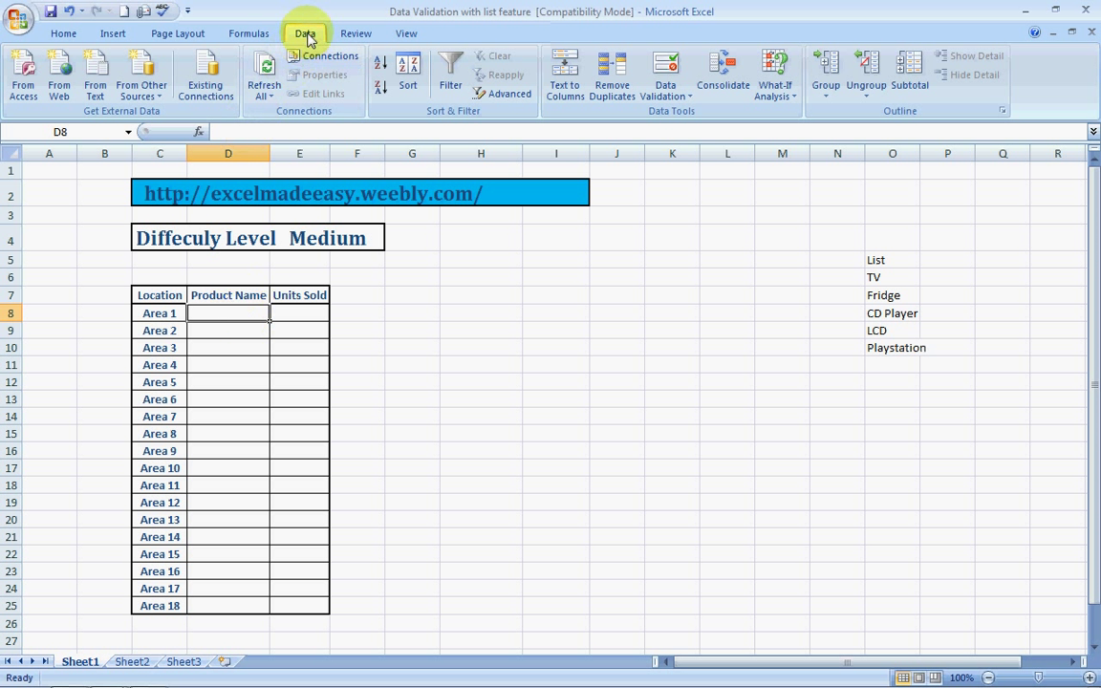
pyautogui.click(665, 90)
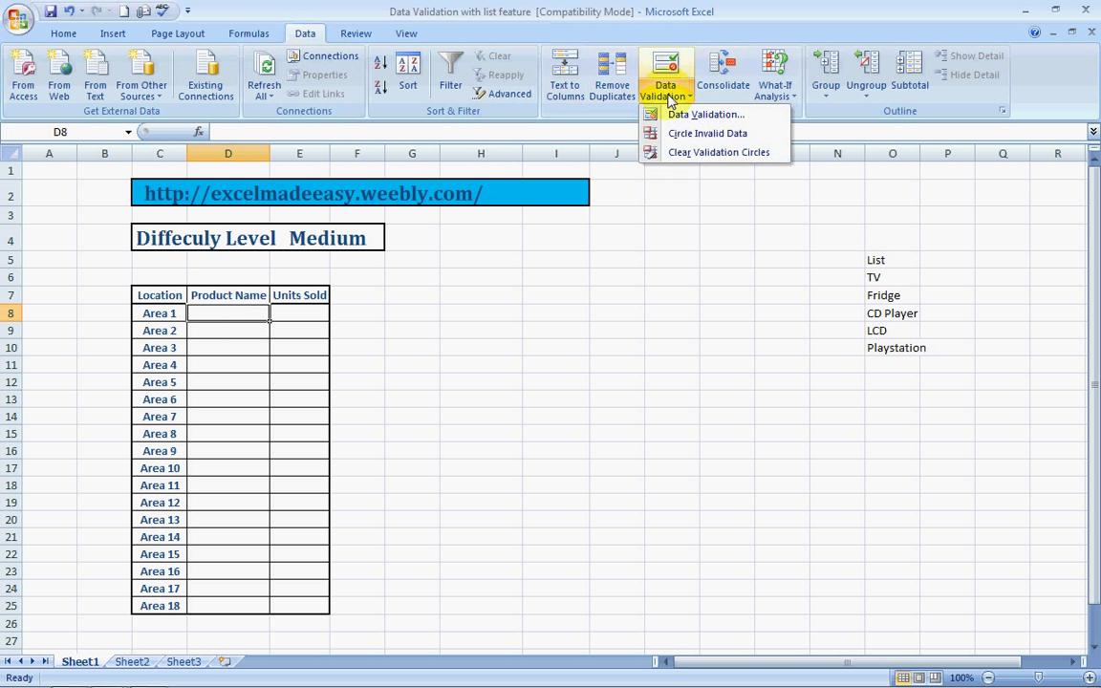
pyautogui.click(678, 113)
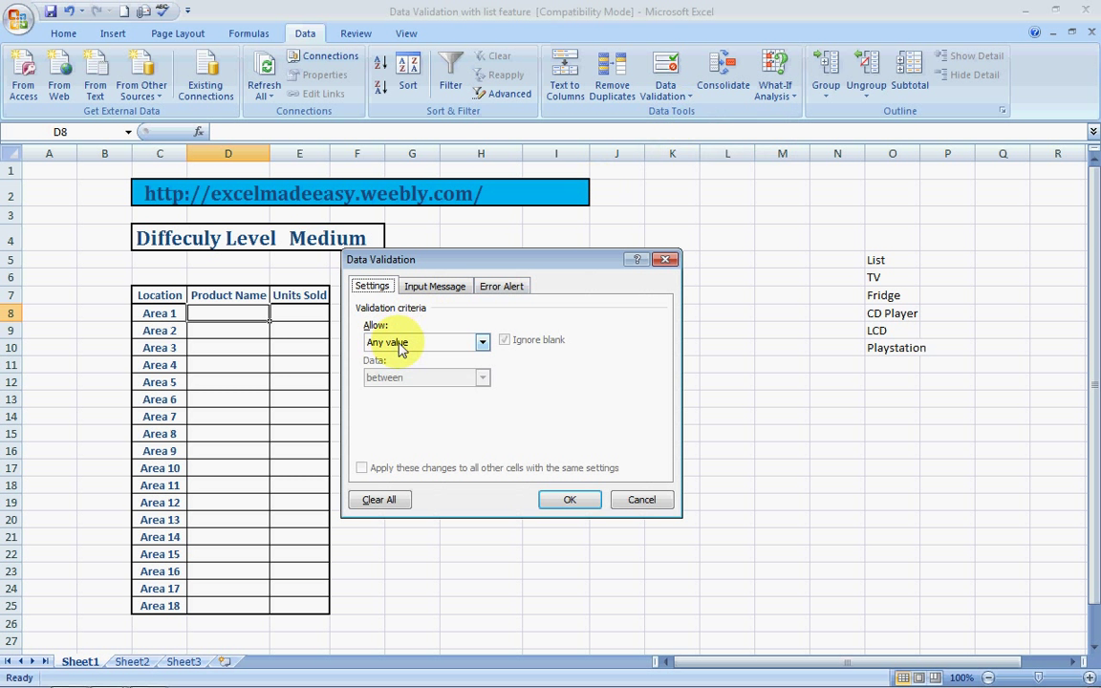
pyautogui.click(421, 342)
pyautogui.click(375, 391)
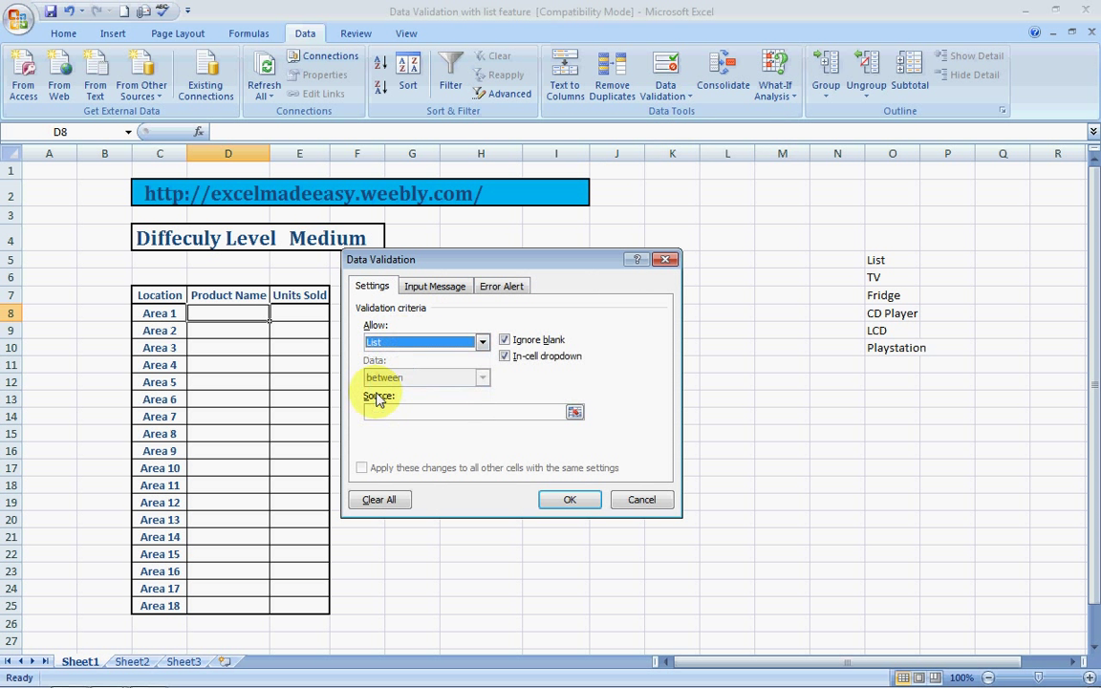
# - Set the list source for D8 to the products in O6:O10 and apply the validation
pyautogui.click(446, 417)
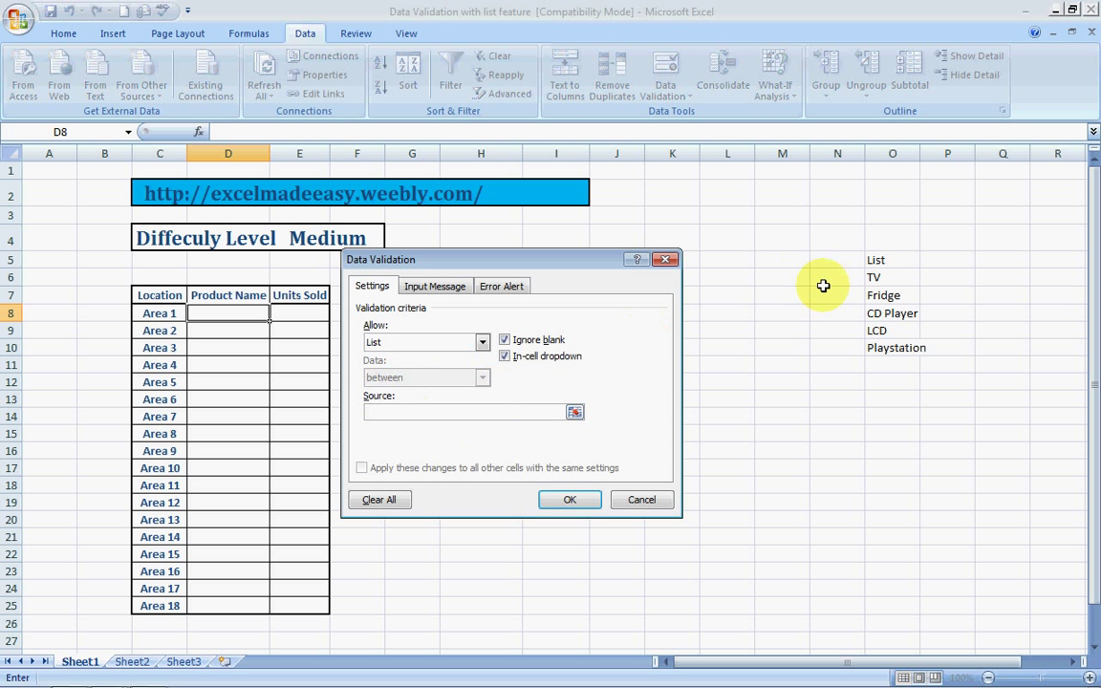
pyautogui.click(873, 278)
pyautogui.hotkey('shift', 'Down')
pyautogui.hotkey('shift', 'Down')
pyautogui.hotkey('shift', 'Down')
pyautogui.hotkey('shift', 'Down')
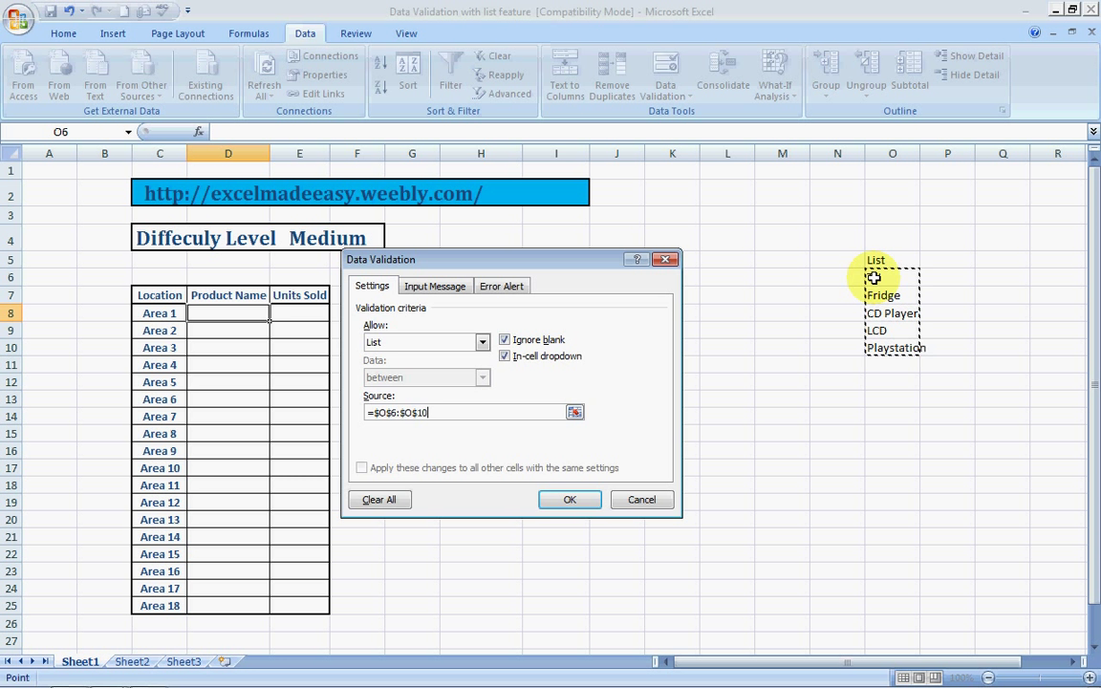
pyautogui.press('Return')
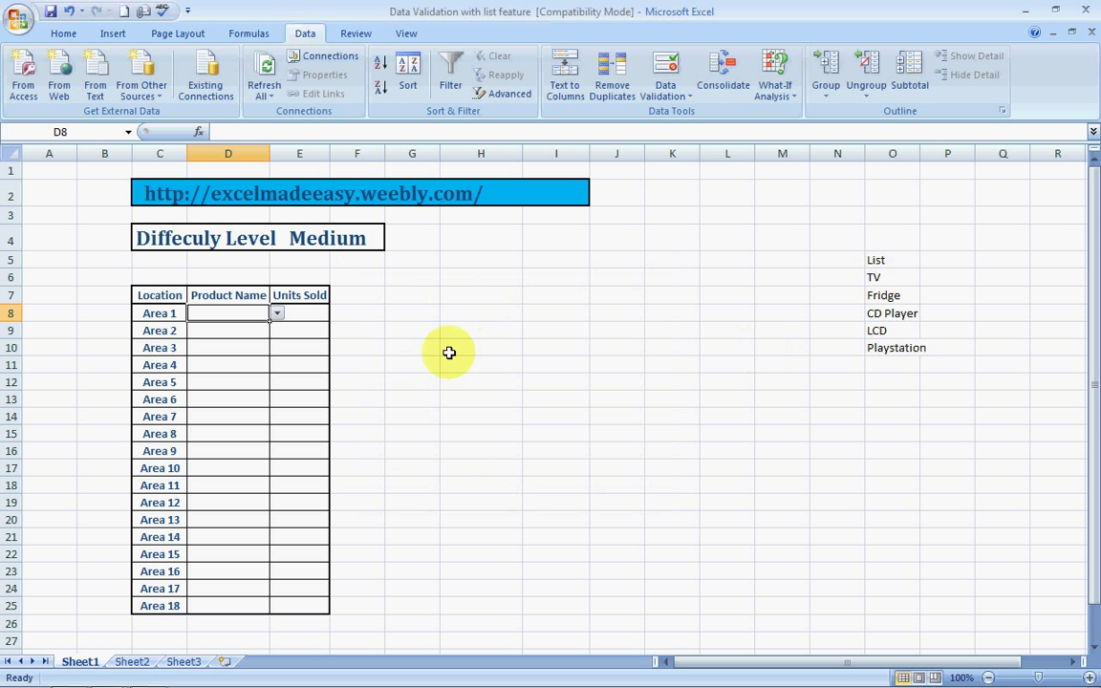
# - Try the product drop-down in D8 by choosing Playstation and then TV
pyautogui.click(276, 315)
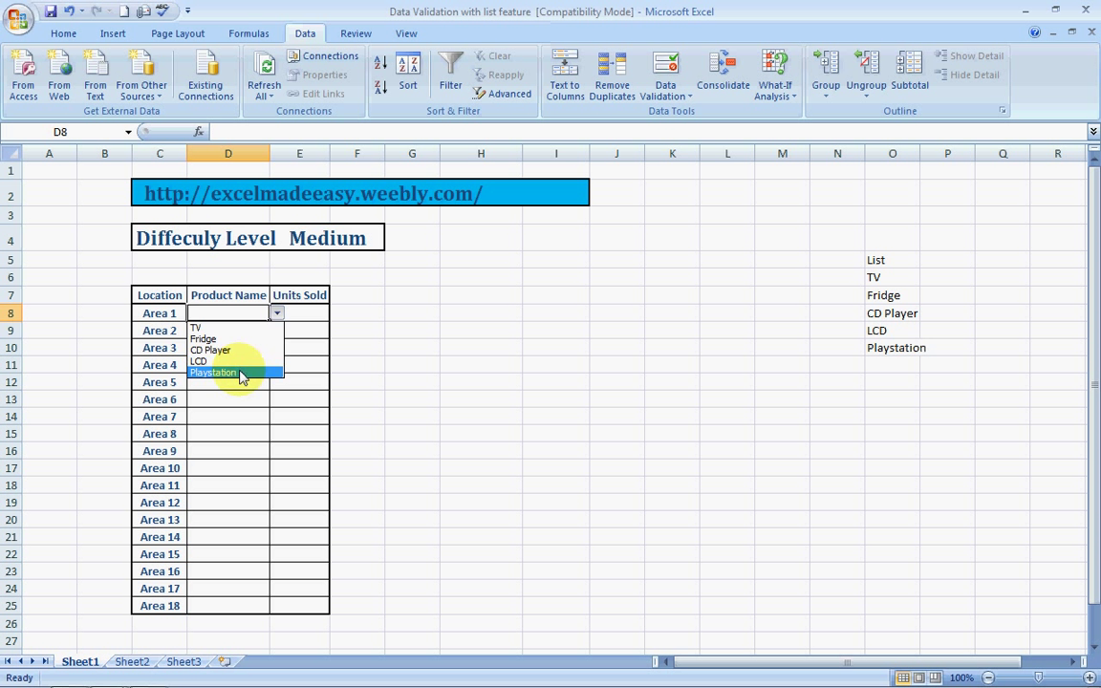
pyautogui.click(239, 373)
pyautogui.click(239, 367)
pyautogui.click(255, 313)
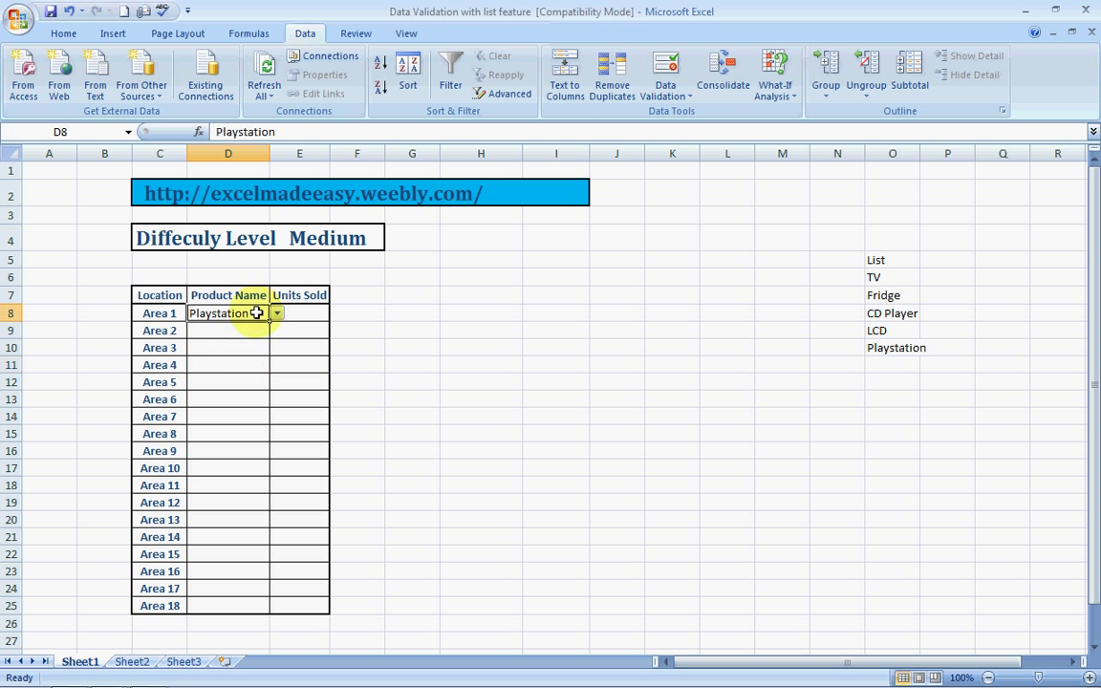
pyautogui.click(278, 314)
pyautogui.click(258, 333)
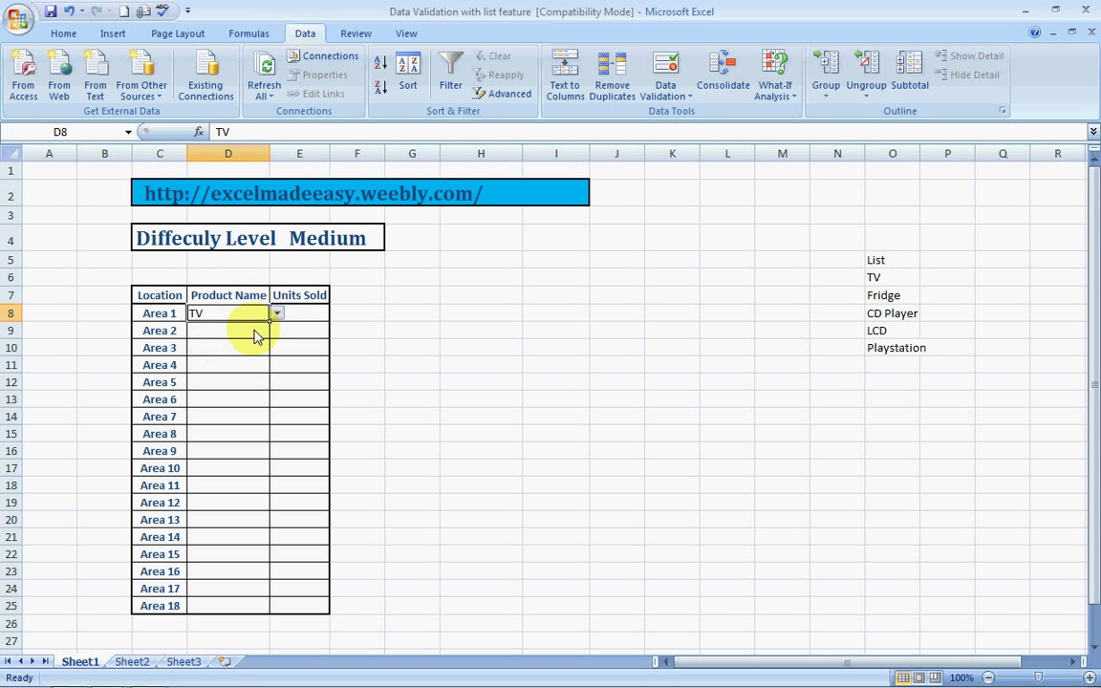
pyautogui.click(247, 342)
# - Choose Fridge and then LCD from the product drop-down in D8
pyautogui.click(274, 313)
pyautogui.click(260, 314)
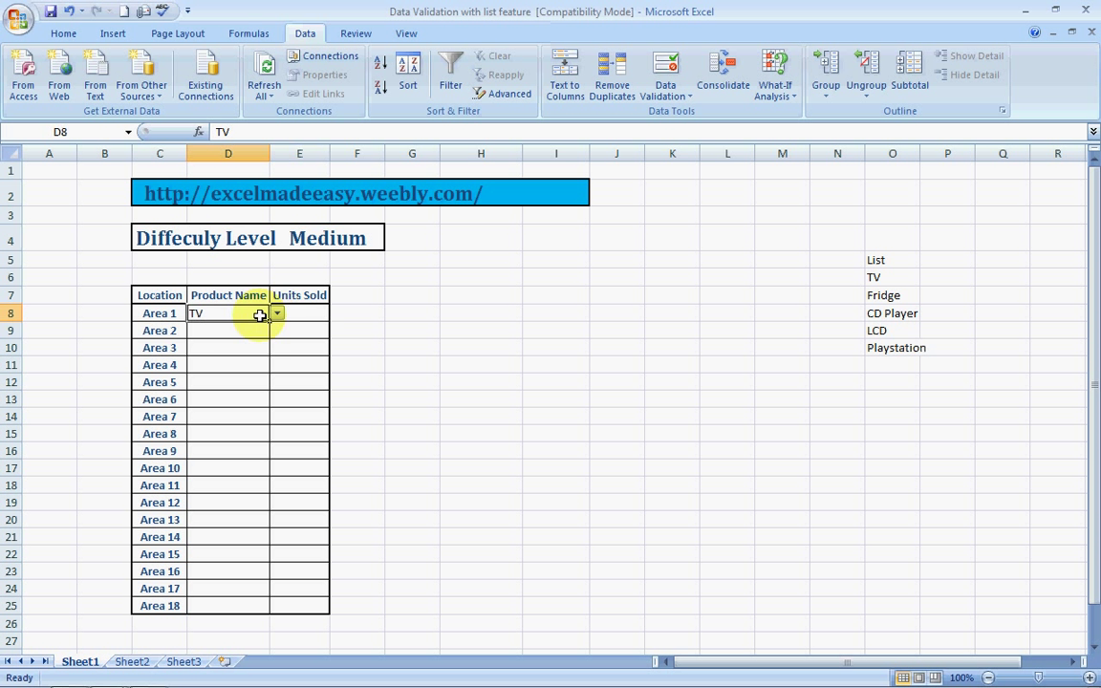
pyautogui.click(277, 314)
pyautogui.click(262, 339)
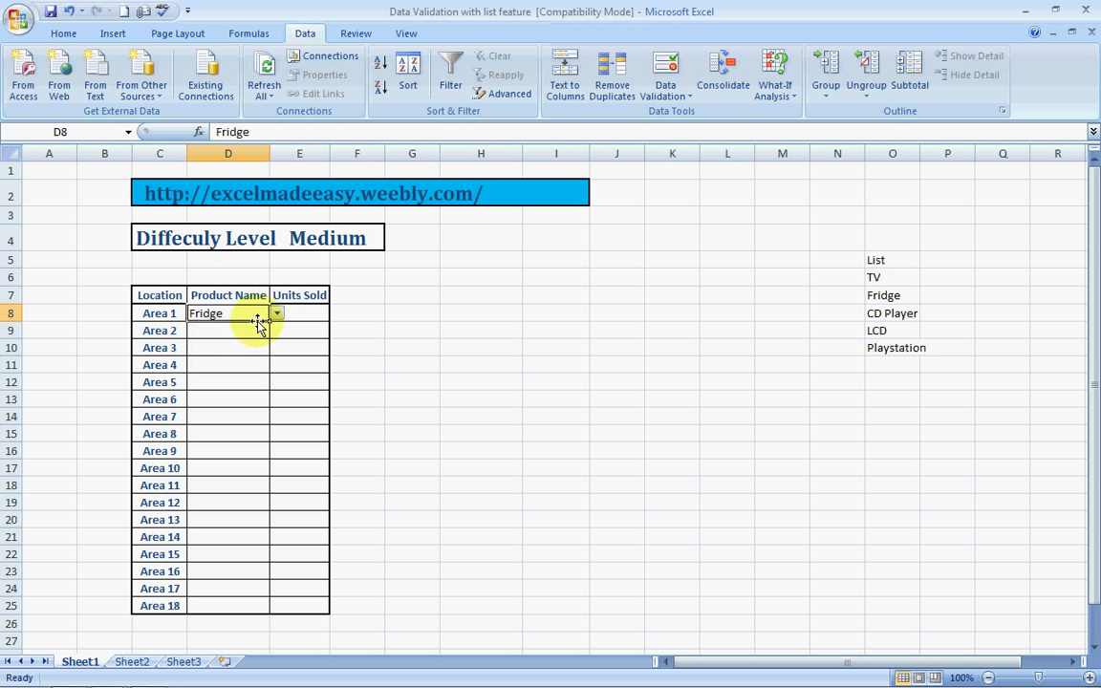
pyautogui.click(277, 315)
pyautogui.click(247, 357)
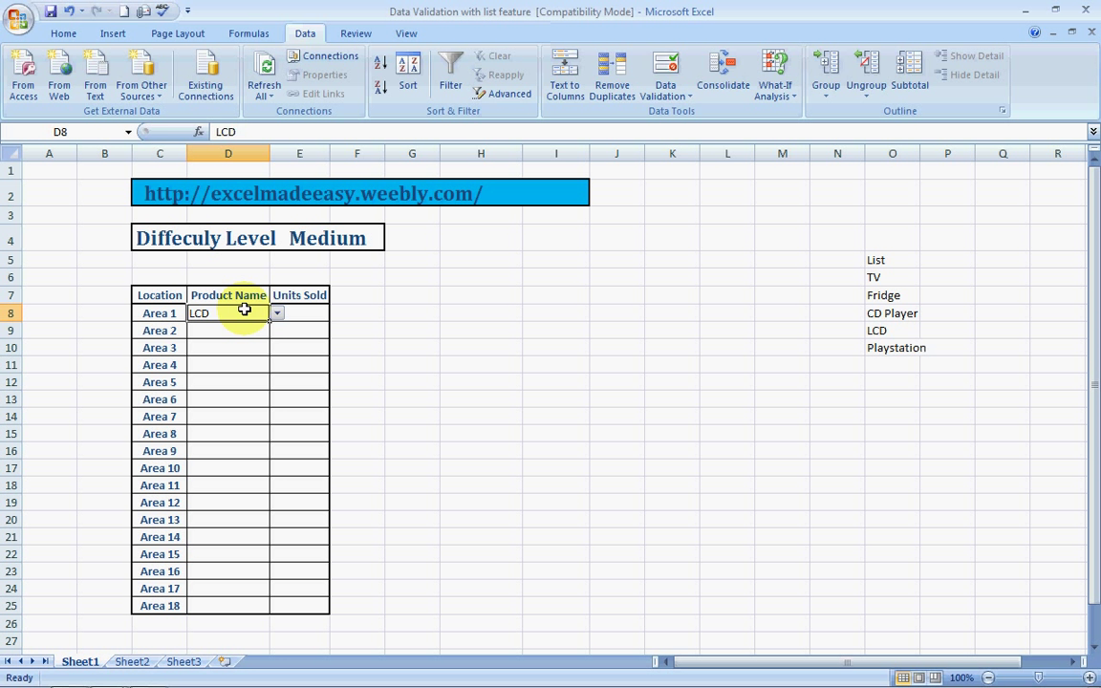
# - Try to enter kcd, a value outside the product list, in D8 and cancel the entry
pyautogui.write('kcd')
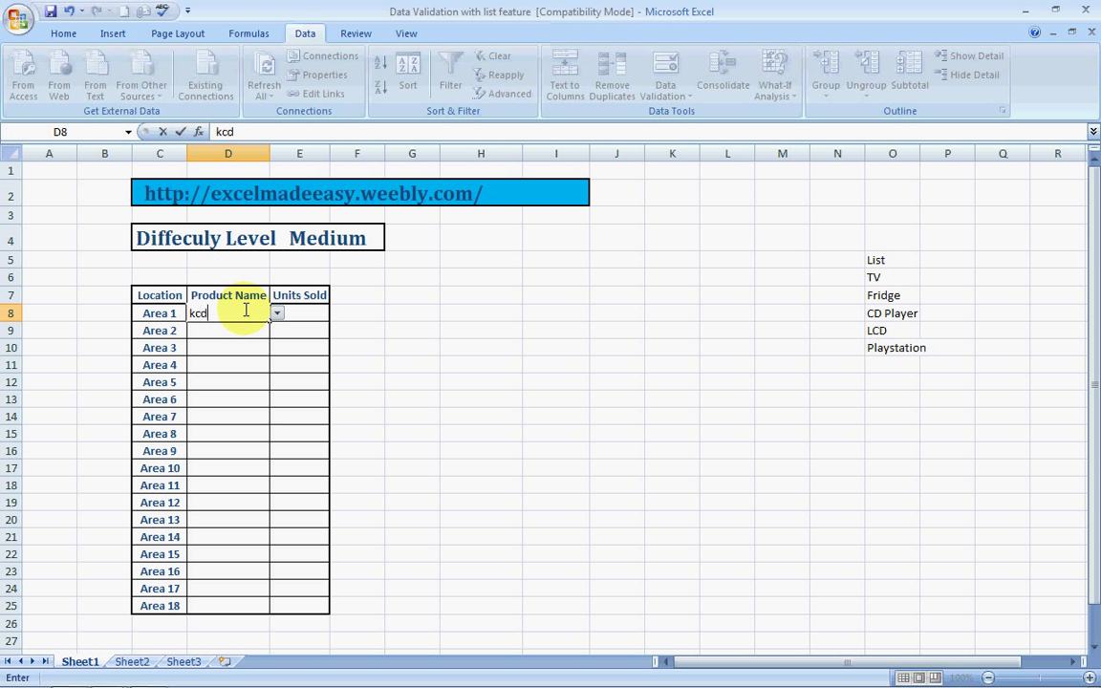
pyautogui.press('Return')
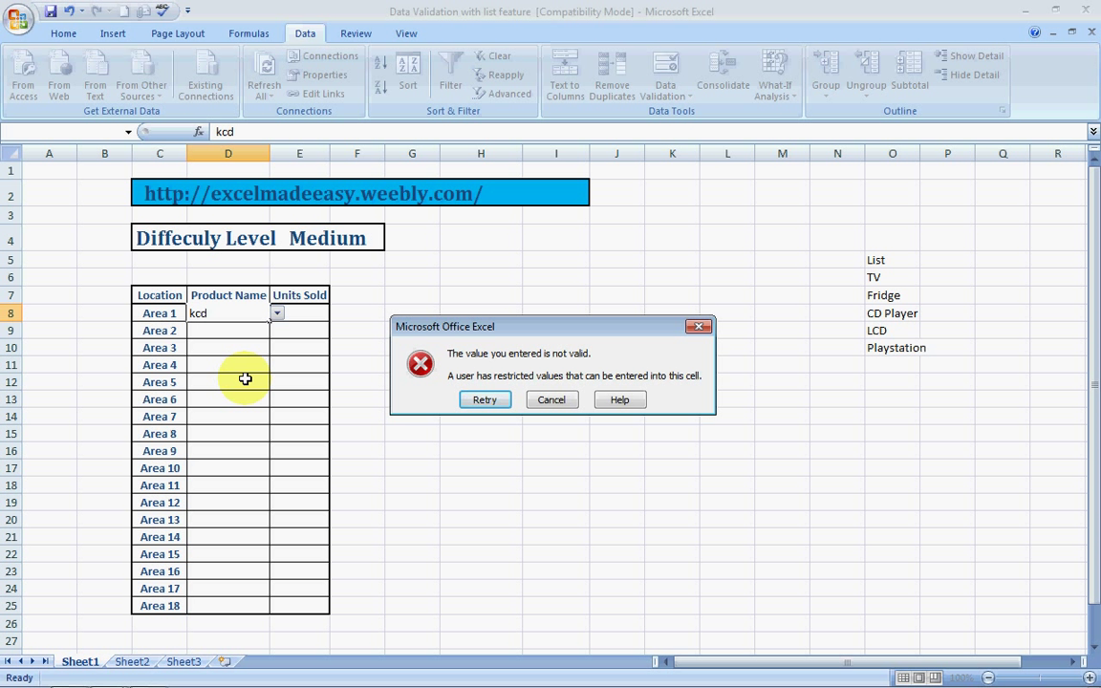
pyautogui.click(547, 400)
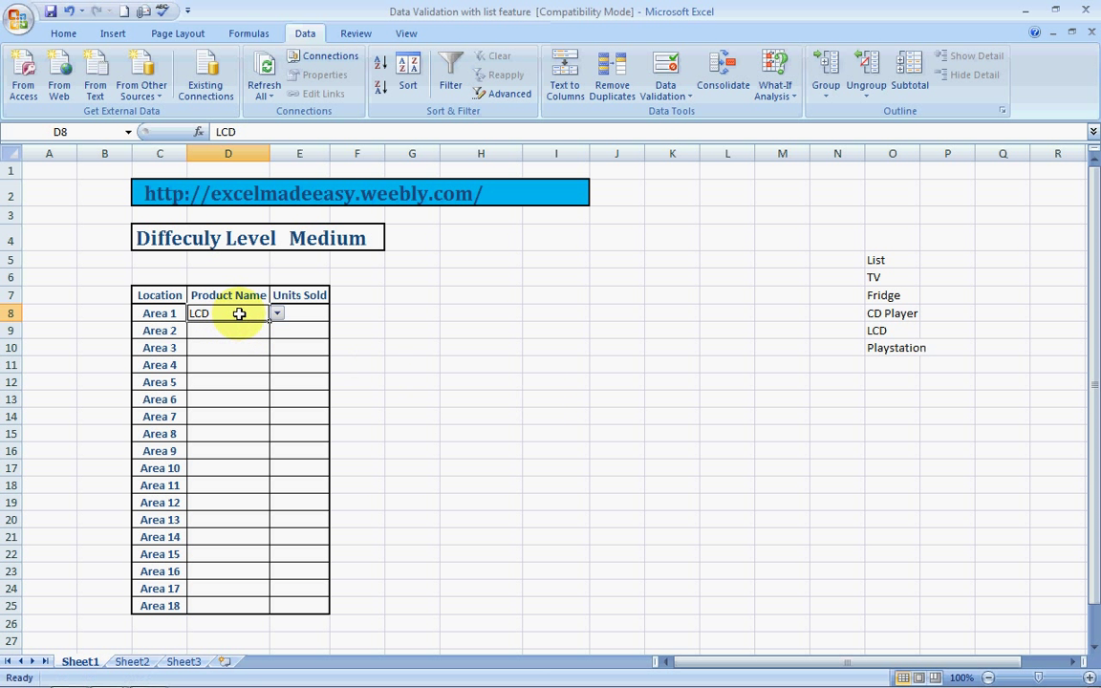
# - Copy D8 and paste only its validation into the remaining Product Name cells, D9:D25
pyautogui.hotkey('ctrl', 'c')
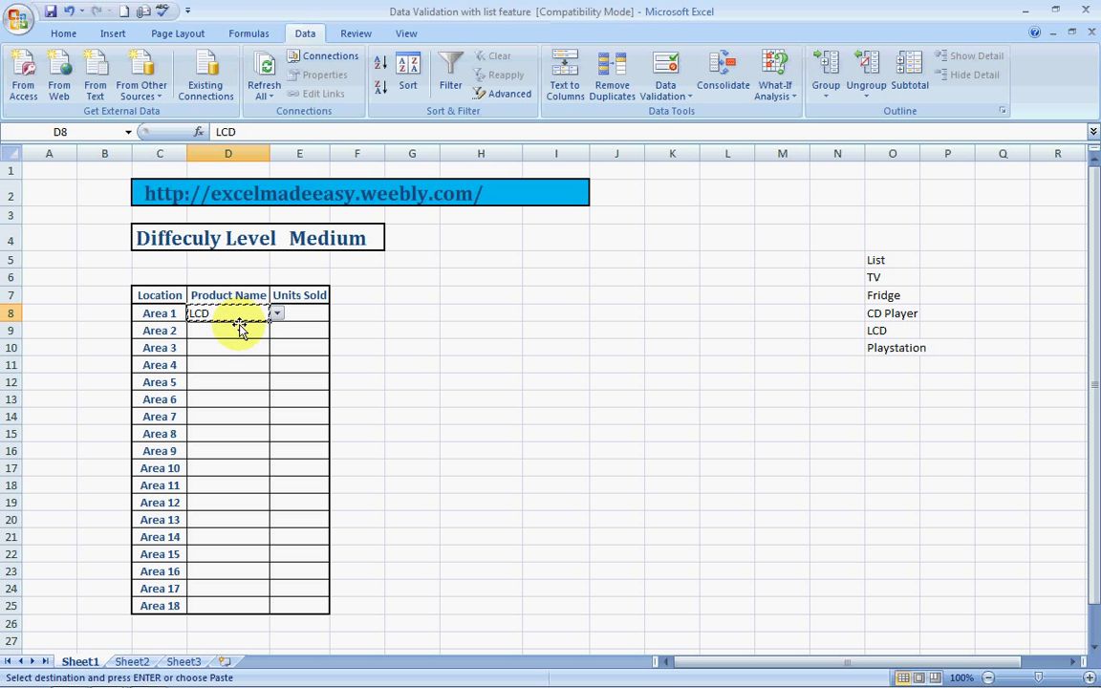
pyautogui.moveTo(240, 331); pyautogui.dragTo(240, 605)
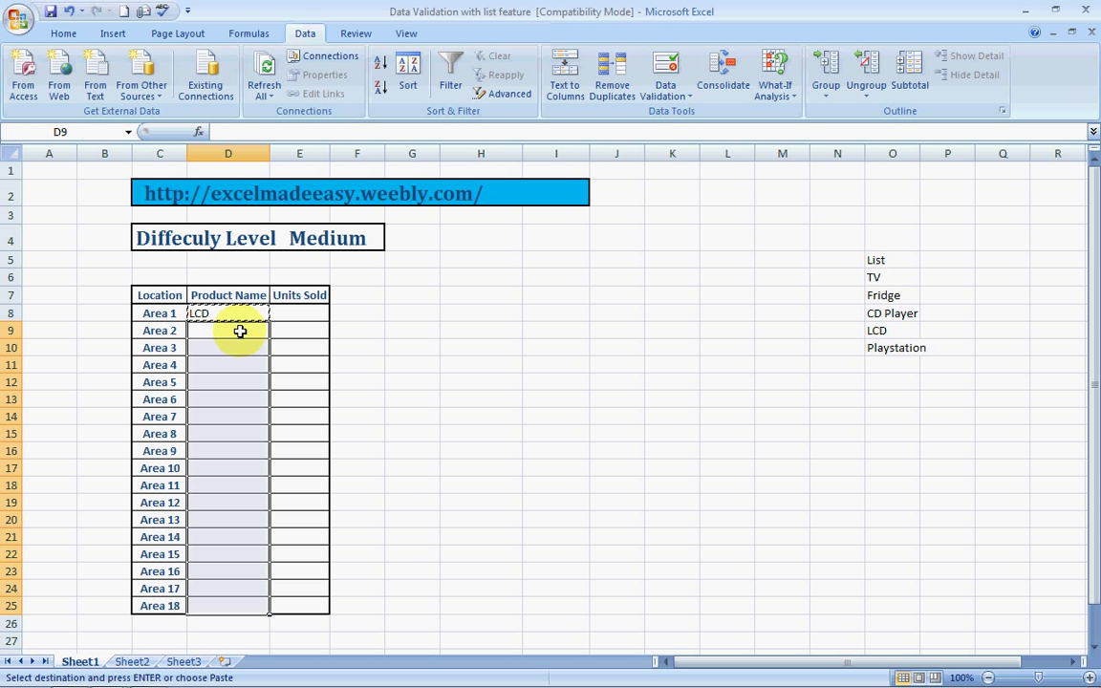
pyautogui.rightClick(239, 331)
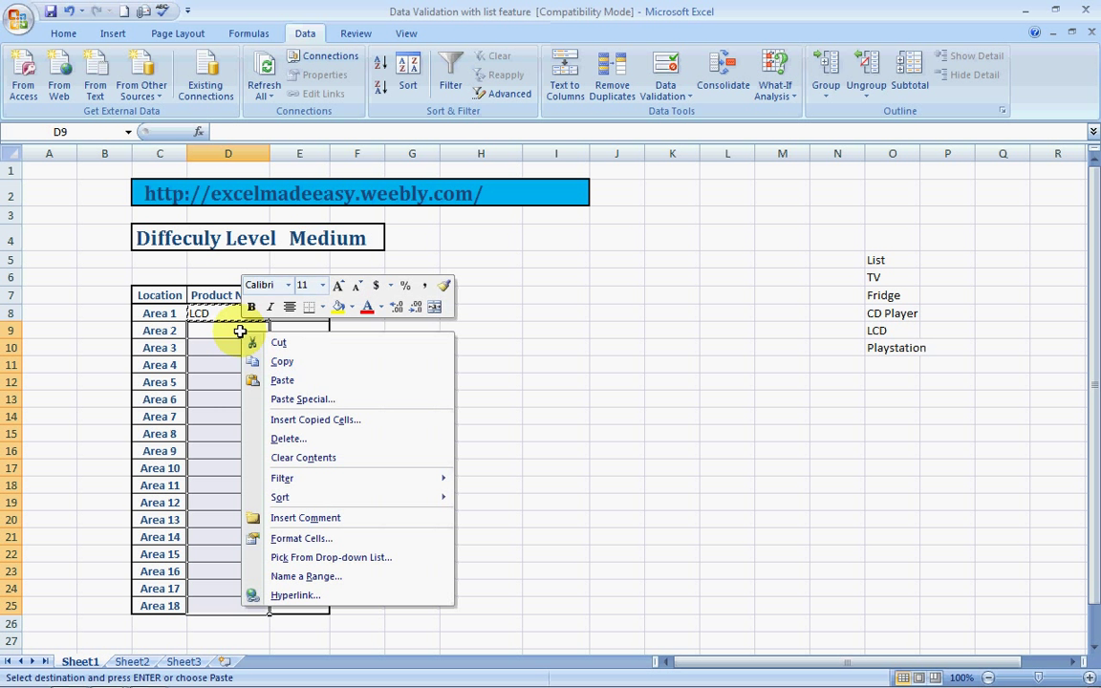
pyautogui.click(302, 399)
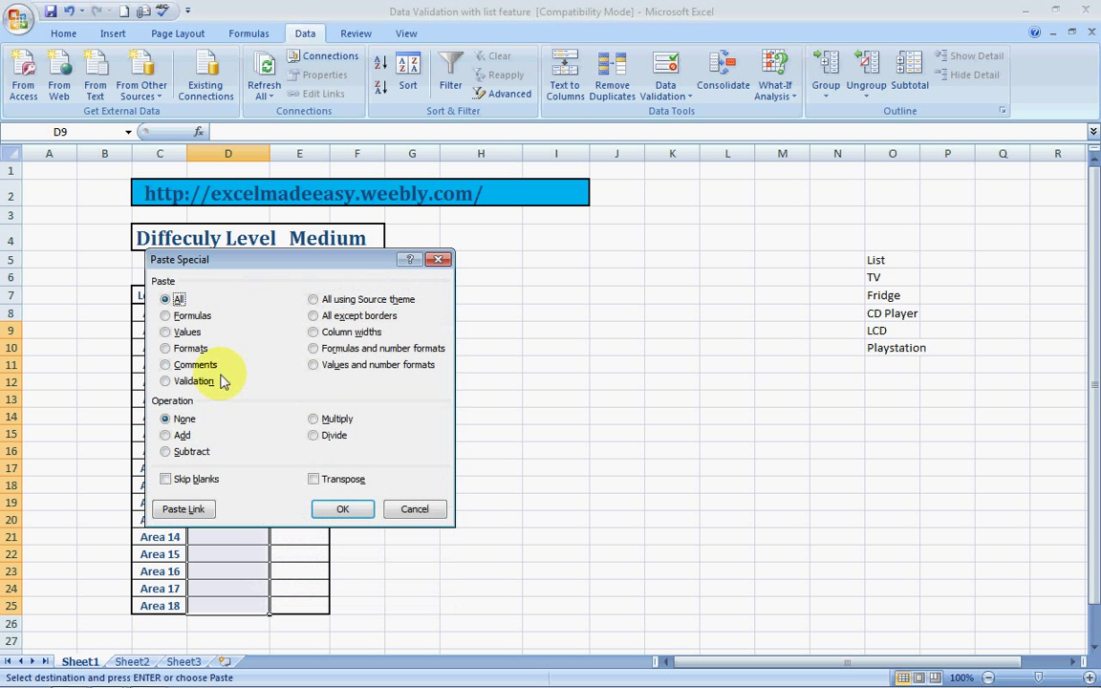
pyautogui.click(167, 381)
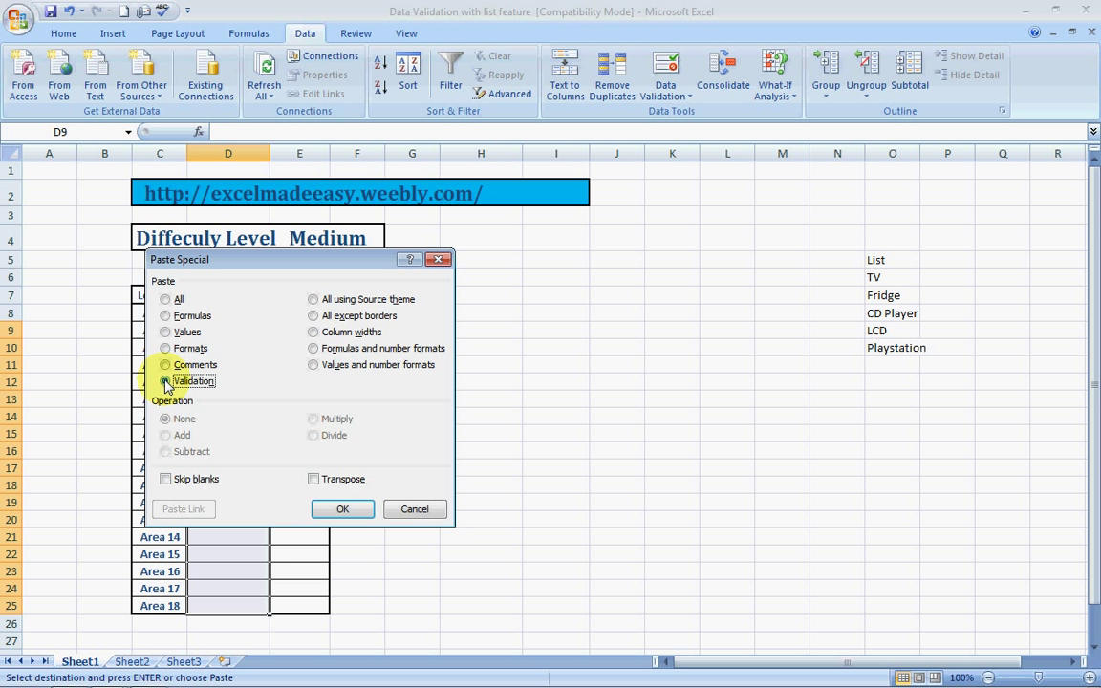
pyautogui.click(342, 508)
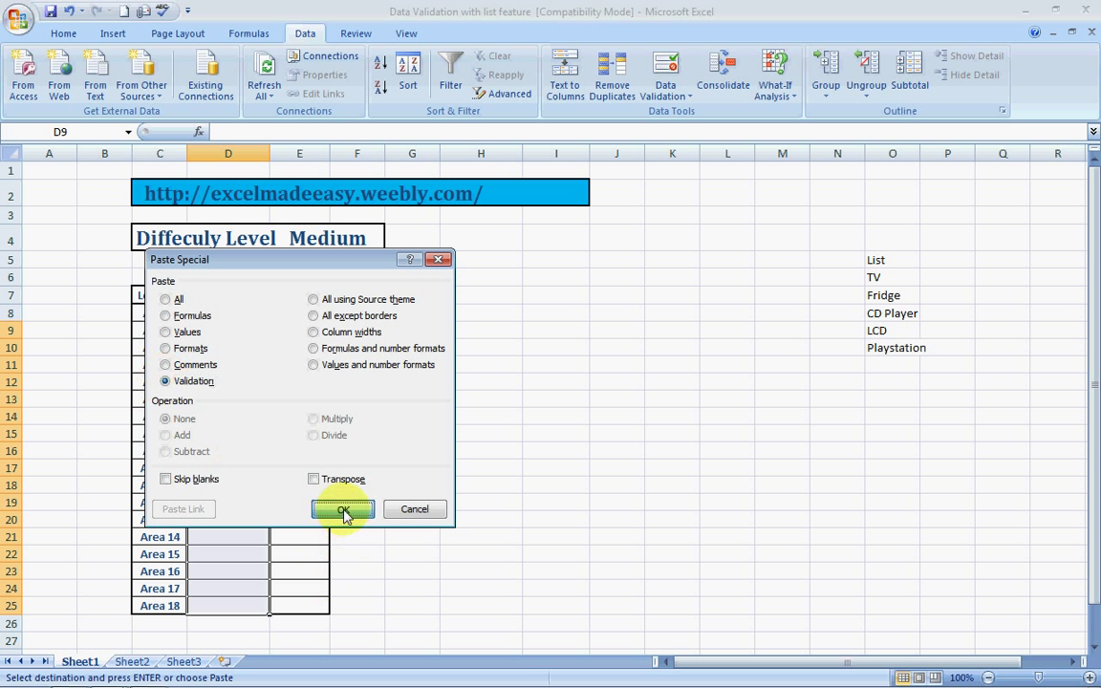
# - Check the pasted product drop-down in D17 without choosing a product, and end the copy mode
pyautogui.click(253, 467)
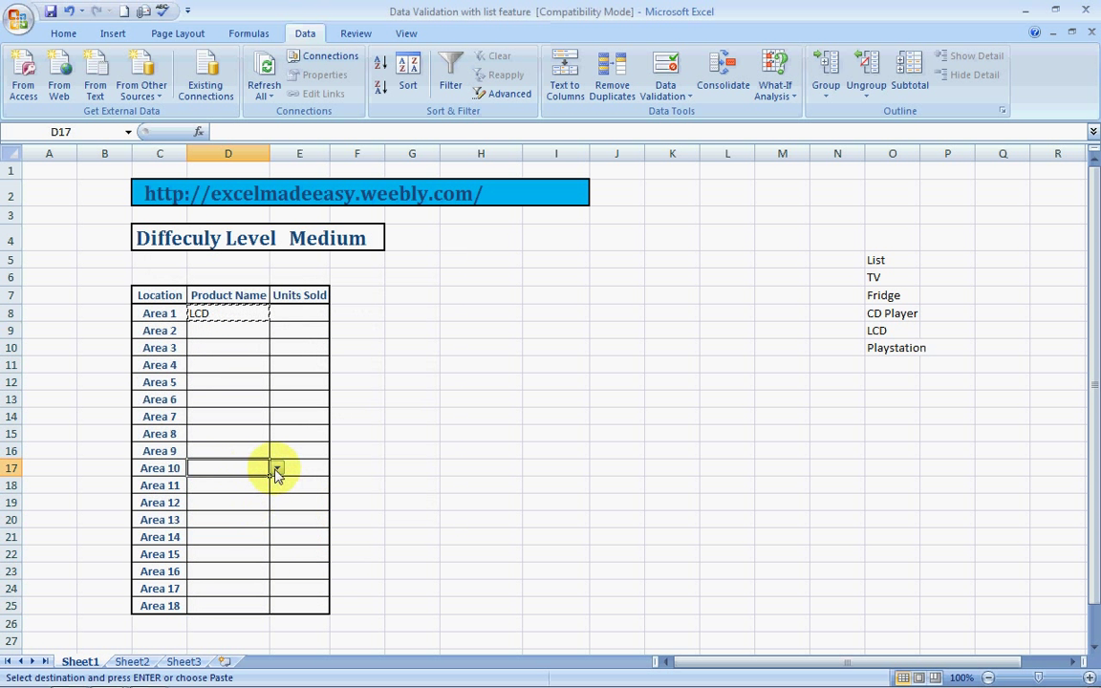
pyautogui.click(277, 468)
pyautogui.click(277, 469)
pyautogui.click(393, 396)
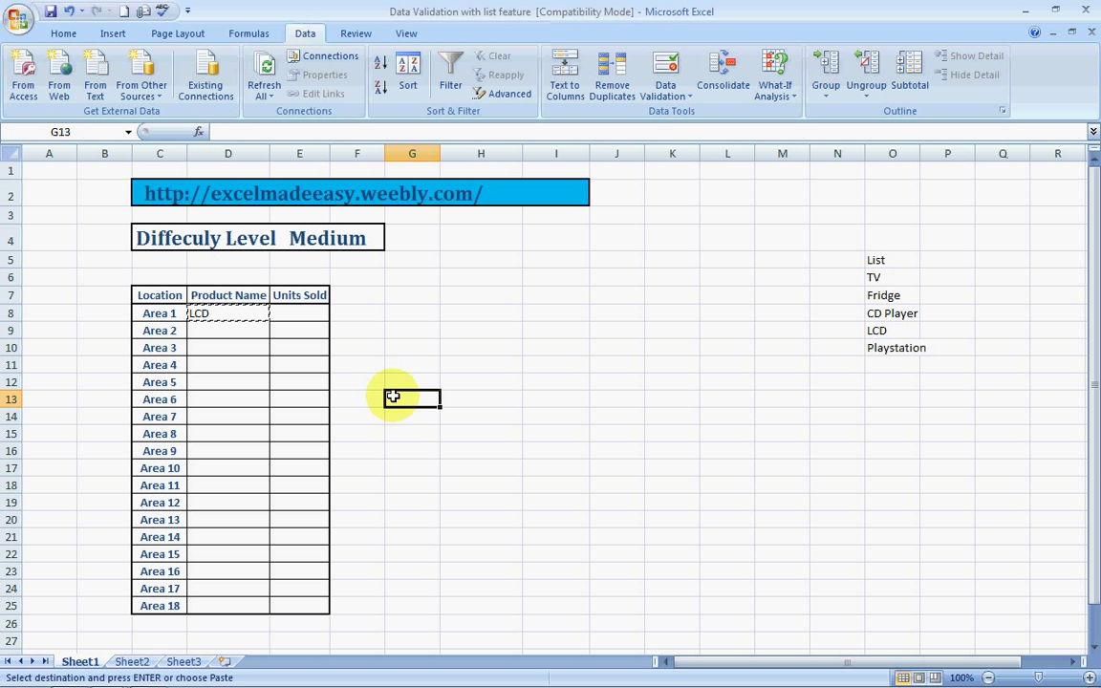
pyautogui.press('Escape')
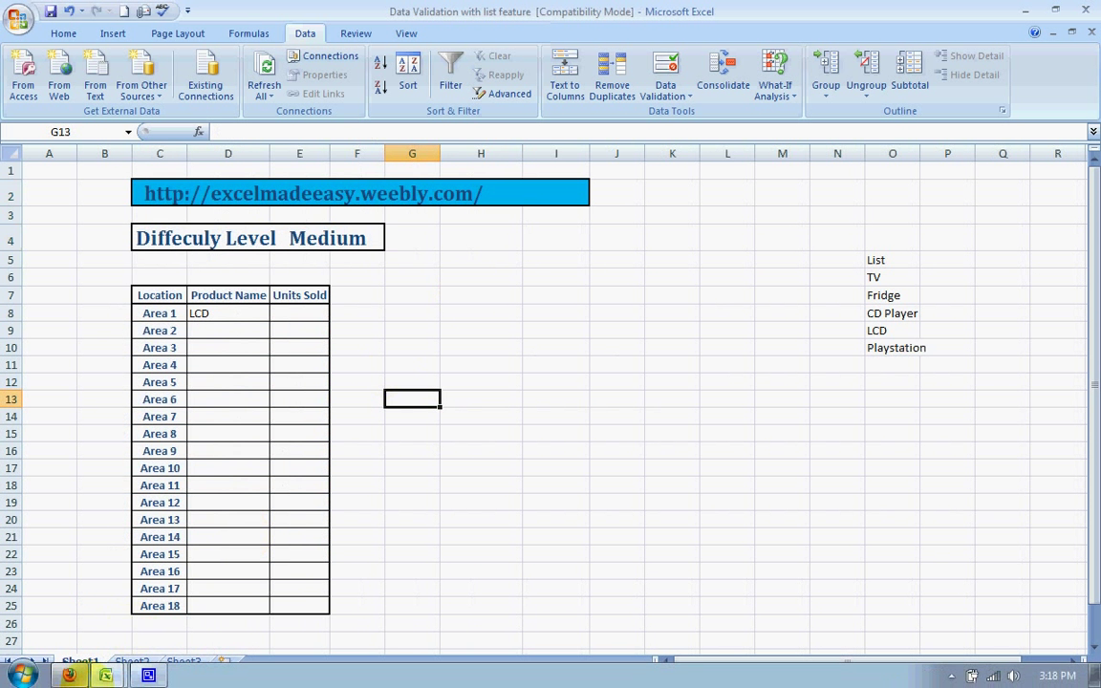
# - Switch to Firefox and open the site excelmadeeasy.weebly.com
pyautogui.click(69, 676)
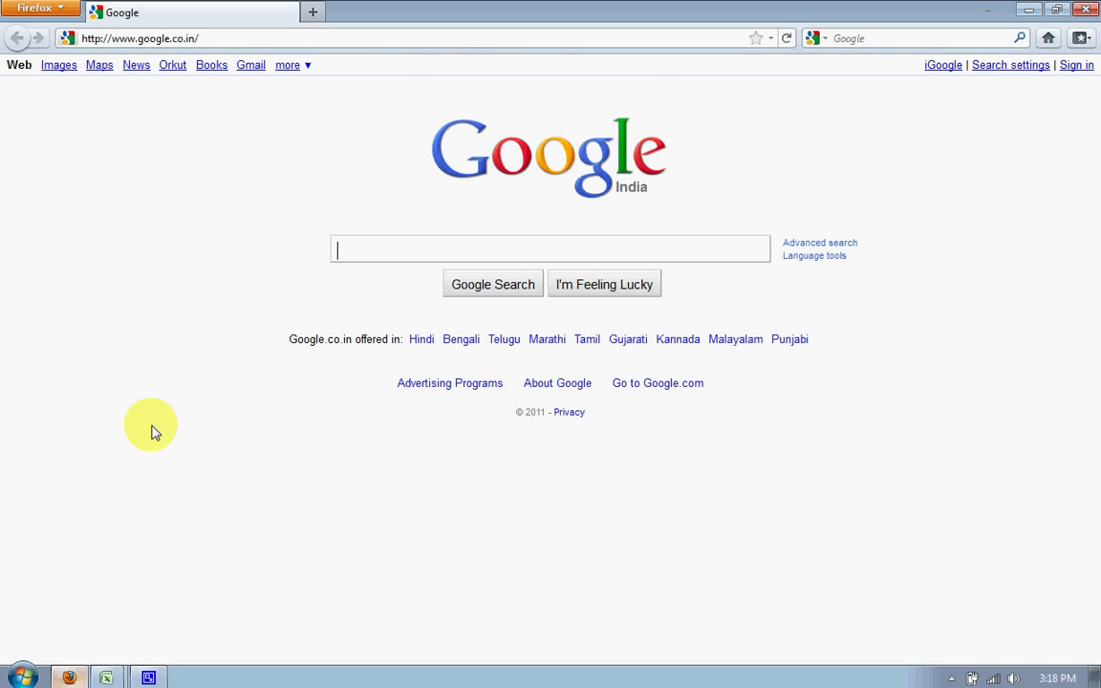
pyautogui.click(297, 43)
pyautogui.write('www')
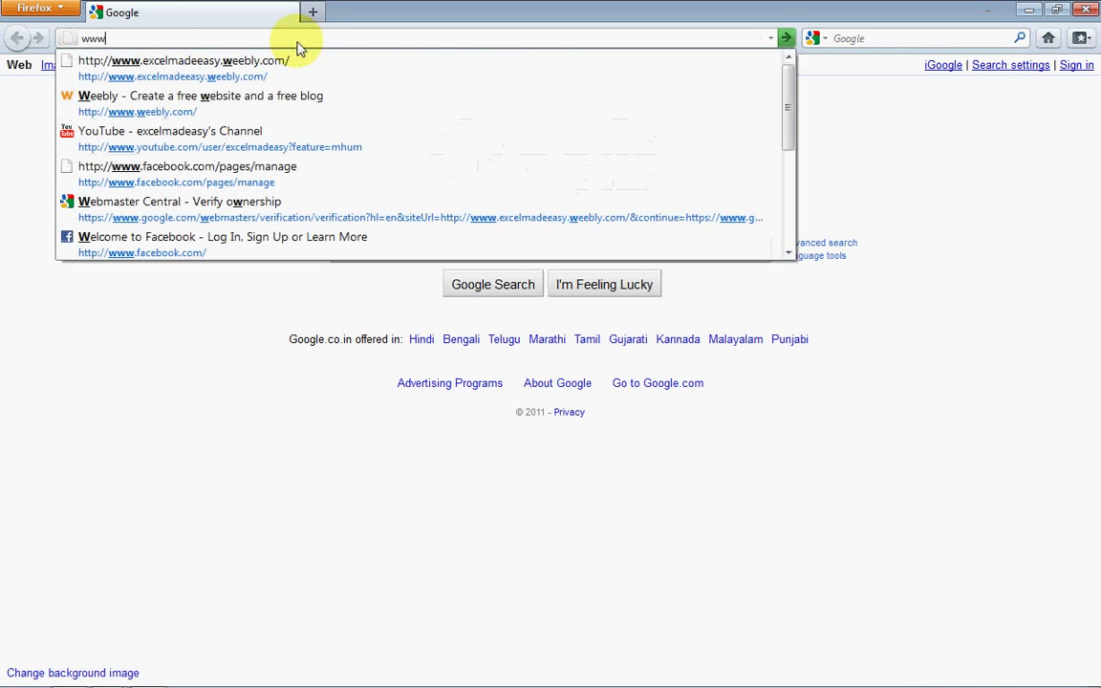
pyautogui.press('Down')
pyautogui.press('Return')
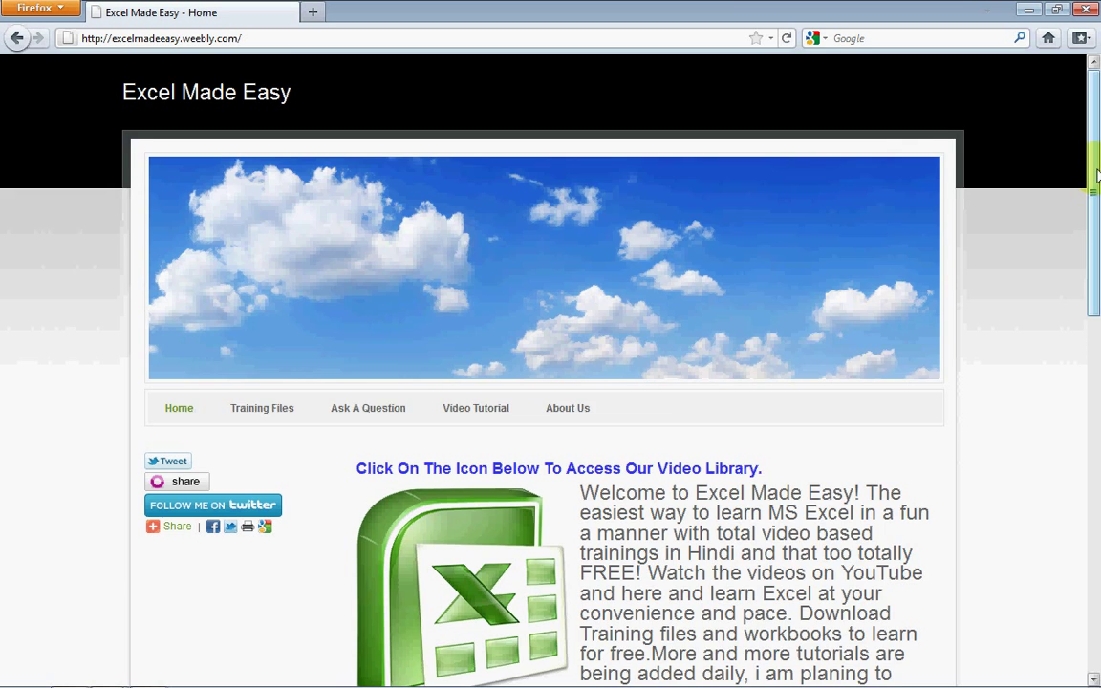
# - Look through the Excel Made Easy home page, including its welcome text, Ask A Question section and Facebook feed
pyautogui.moveTo(1090, 170); pyautogui.dragTo(1094, 241)
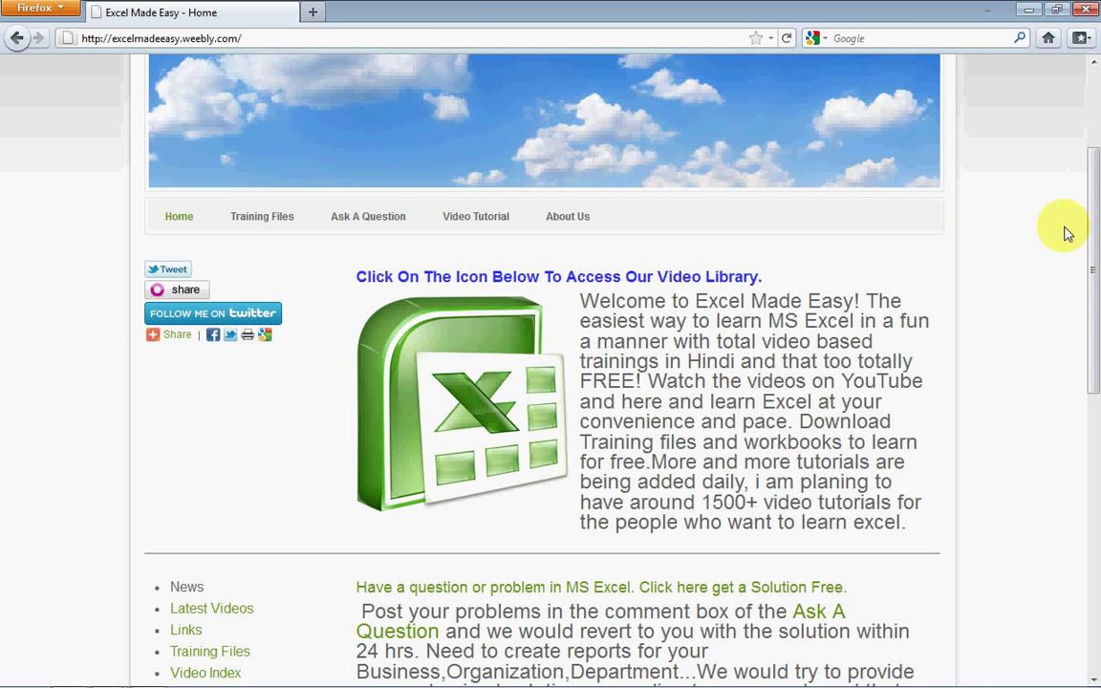
pyautogui.moveTo(1094, 228); pyautogui.dragTo(1080, 368)
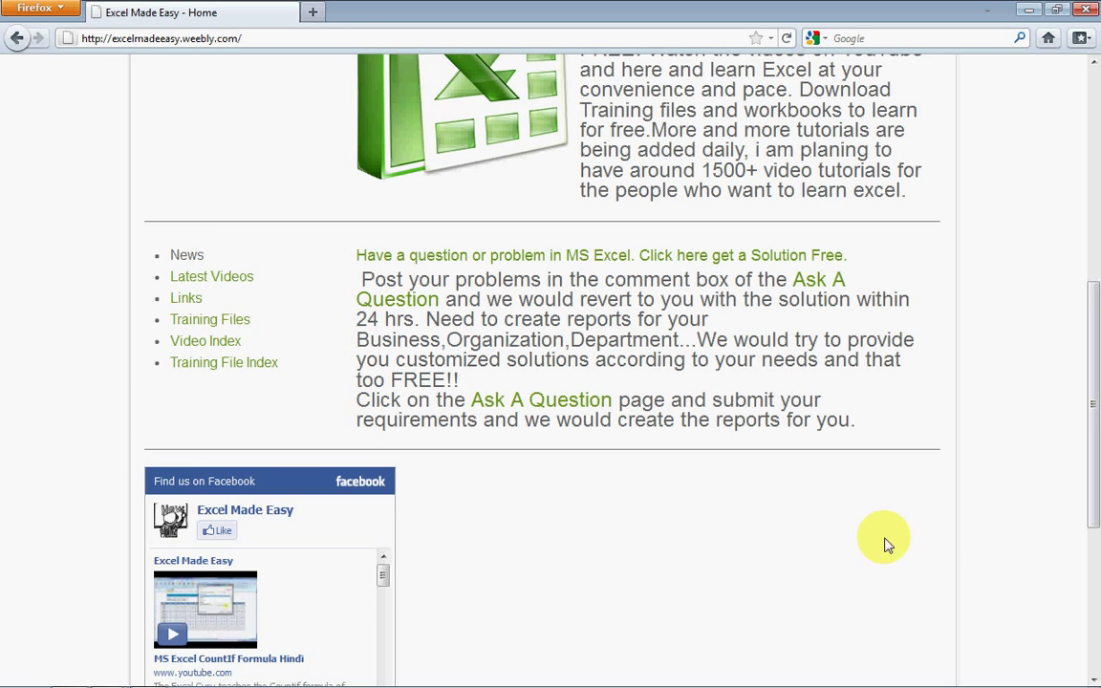
pyautogui.scroll(-4, 1045, 490)
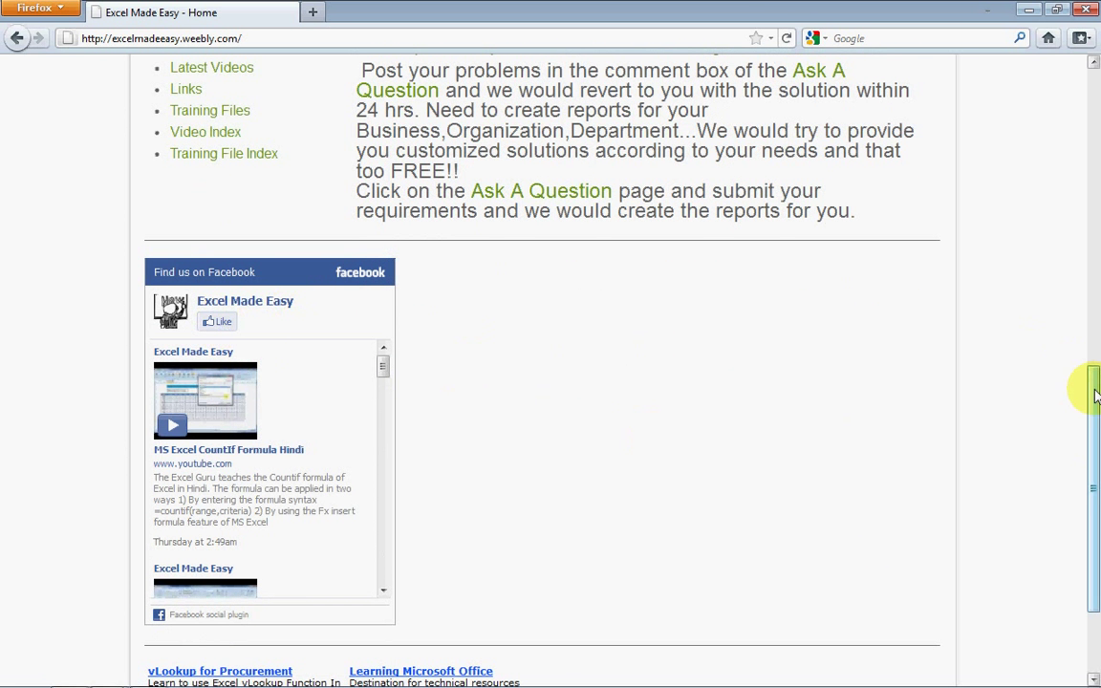
pyautogui.moveTo(1093, 388); pyautogui.dragTo(1093, 177)
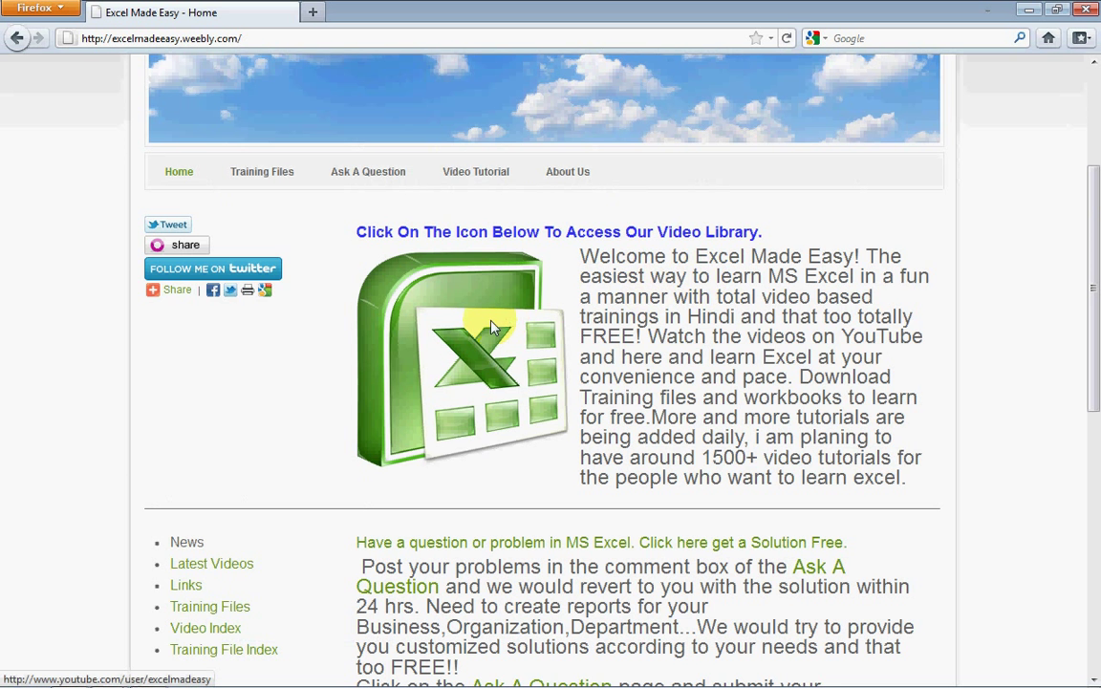
# - Open the site's YouTube video library and try to subscribe to the Excel Made Easy channel
pyautogui.click(441, 289)
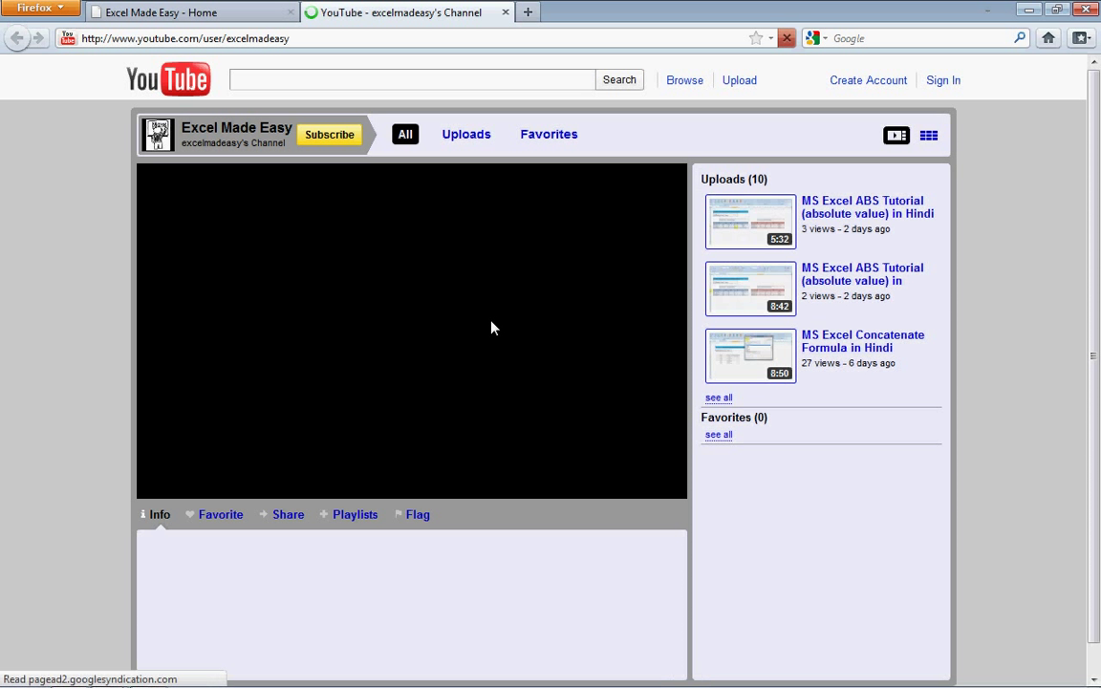
pyautogui.click(336, 134)
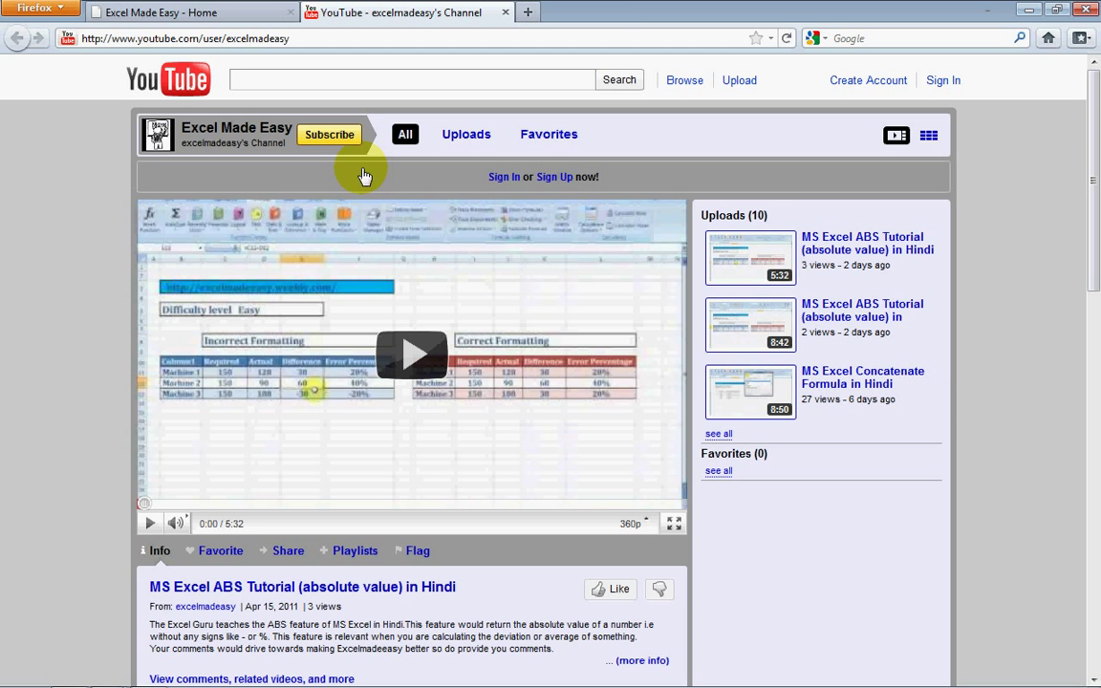
pyautogui.moveTo(1093, 148); pyautogui.dragTo(1094, 347)
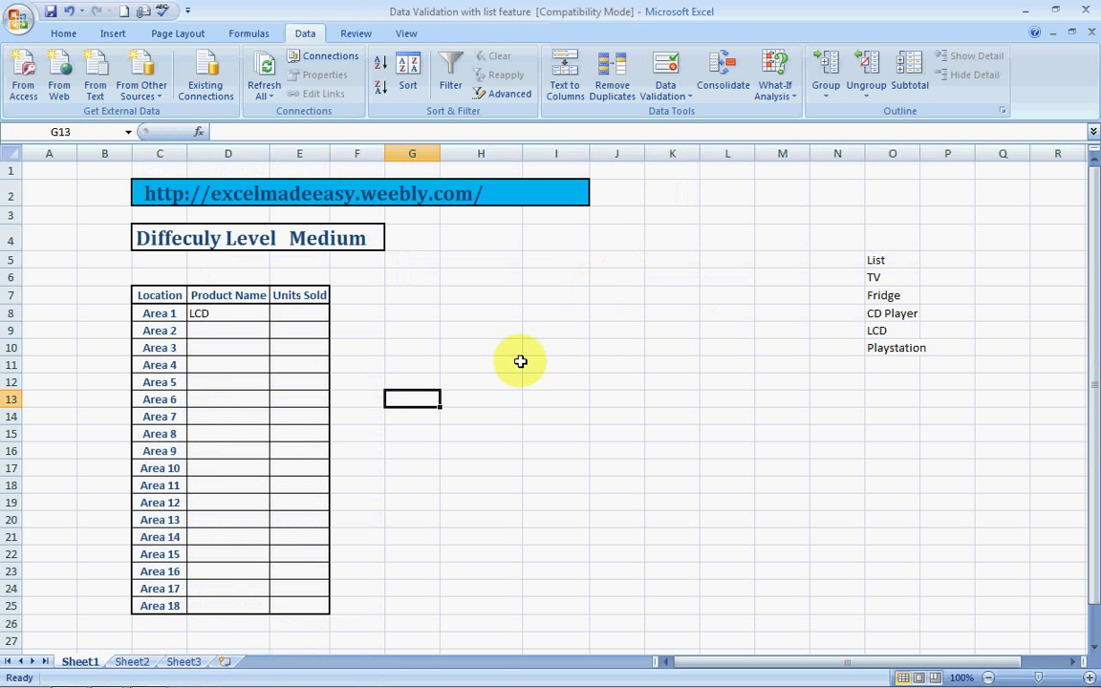
# - Return to the Excel workbook and select the first Product Name cell, D8
pyautogui.click(518, 364)
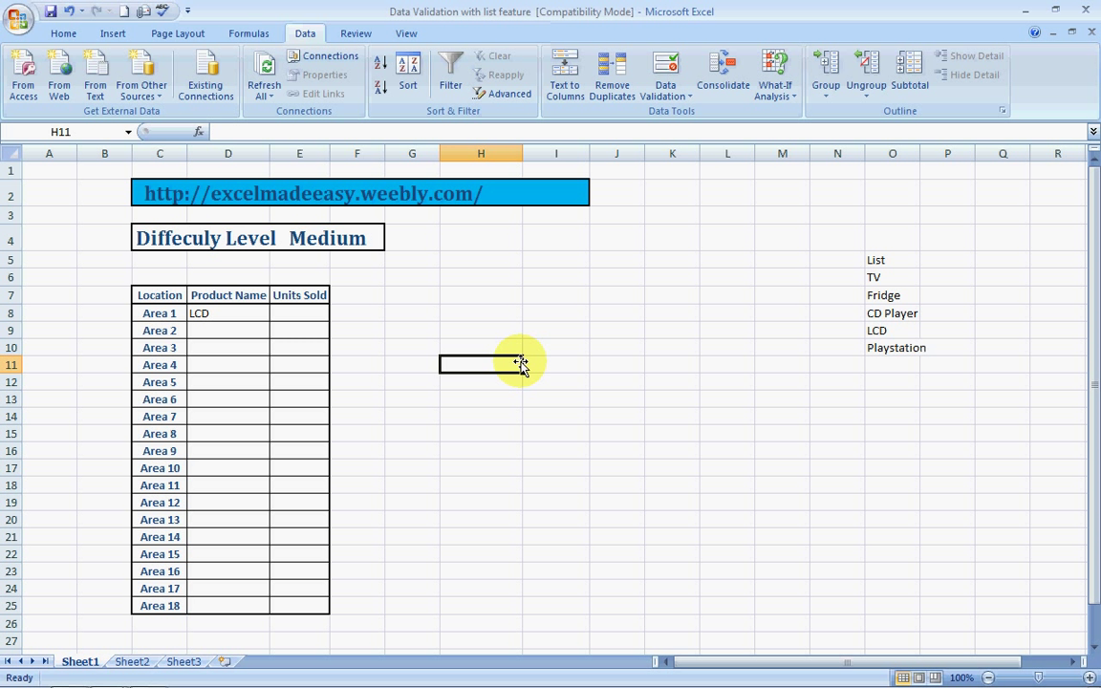
pyautogui.press('Left')
pyautogui.press('Left')
pyautogui.press('Left')
pyautogui.press('Left')
pyautogui.press('Up')
pyautogui.press('Up')
pyautogui.press('Up')
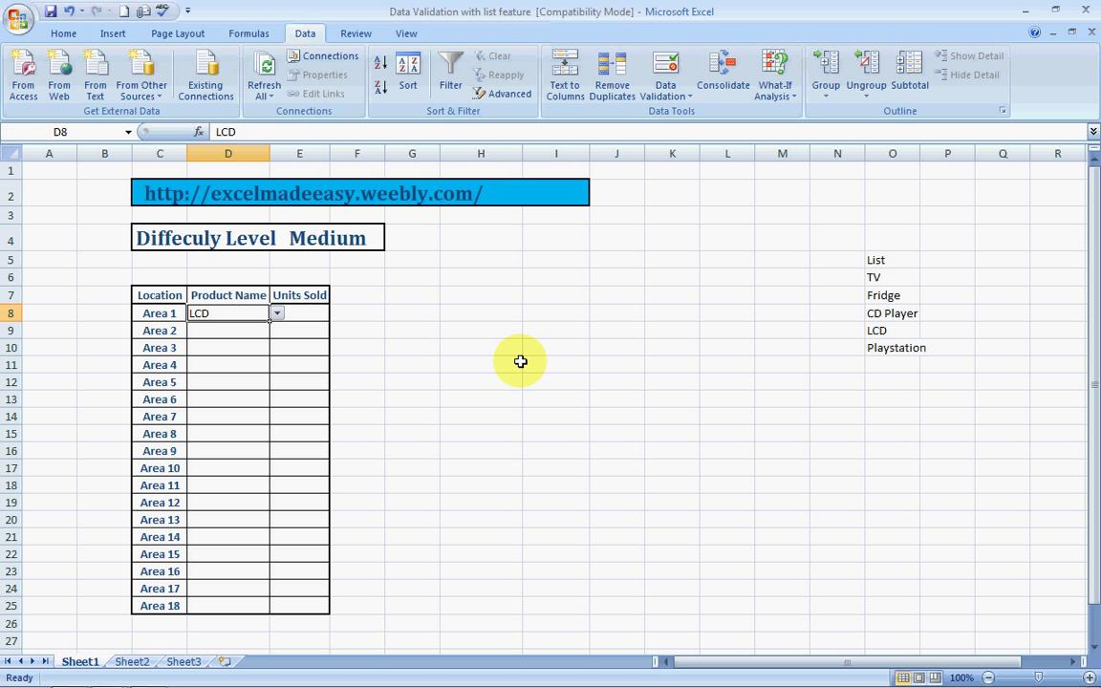
# - Extend the product list in column O with microwave in O11 and iron in O12
pyautogui.click(893, 364)
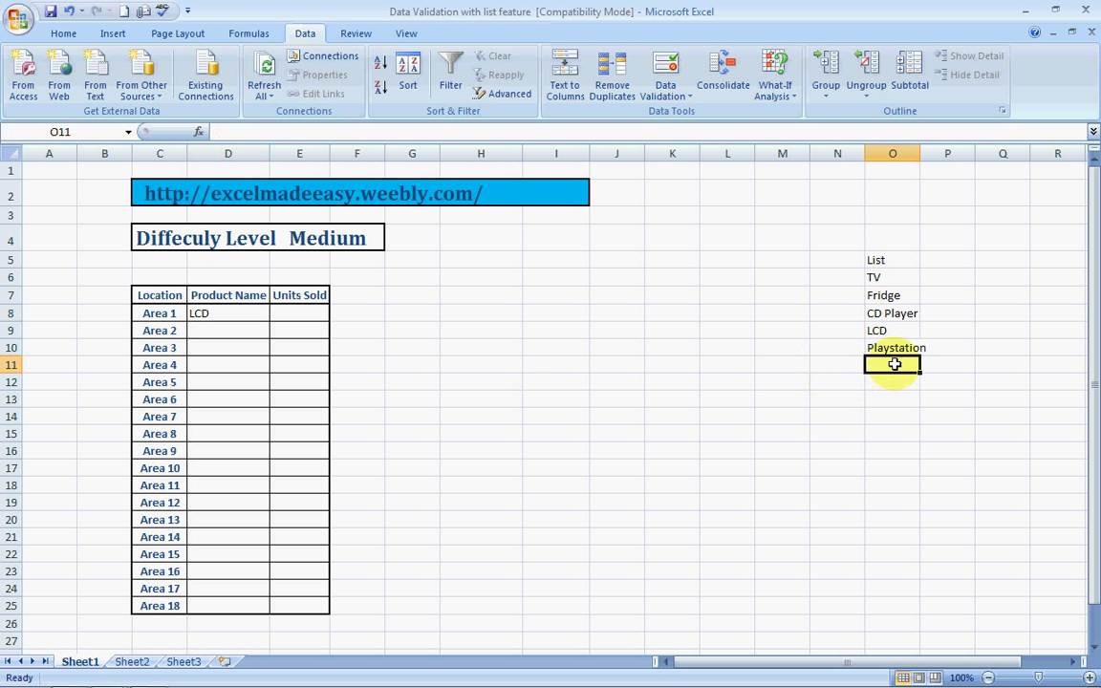
pyautogui.write('micr')
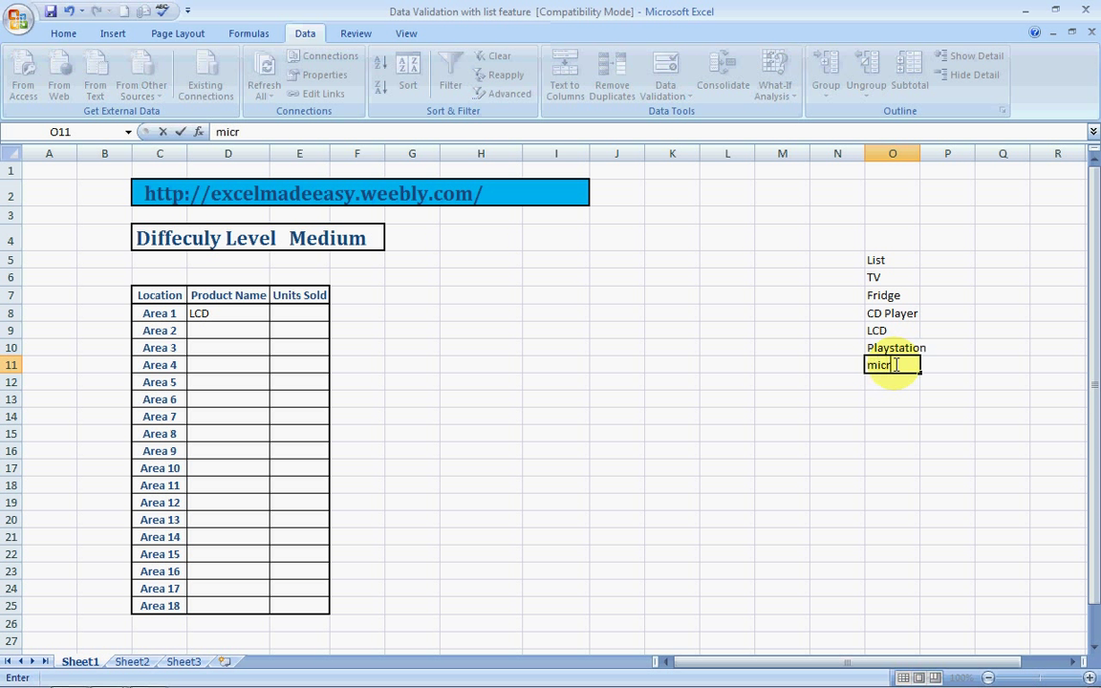
pyautogui.write('owave')
pyautogui.press('Return')
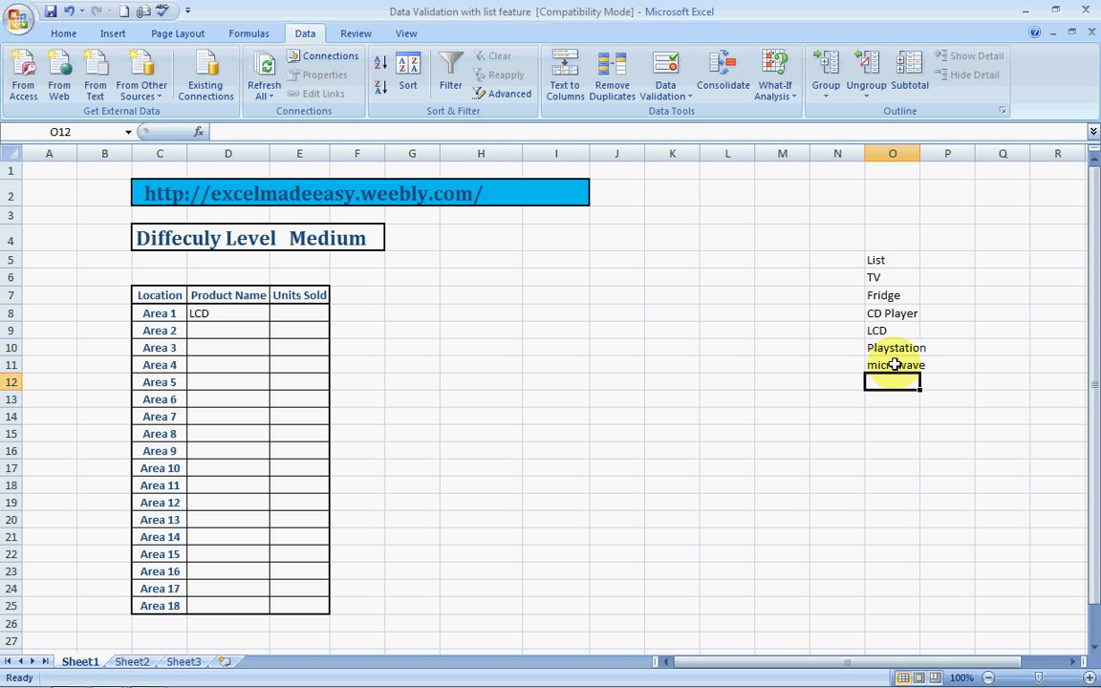
pyautogui.write('iron')
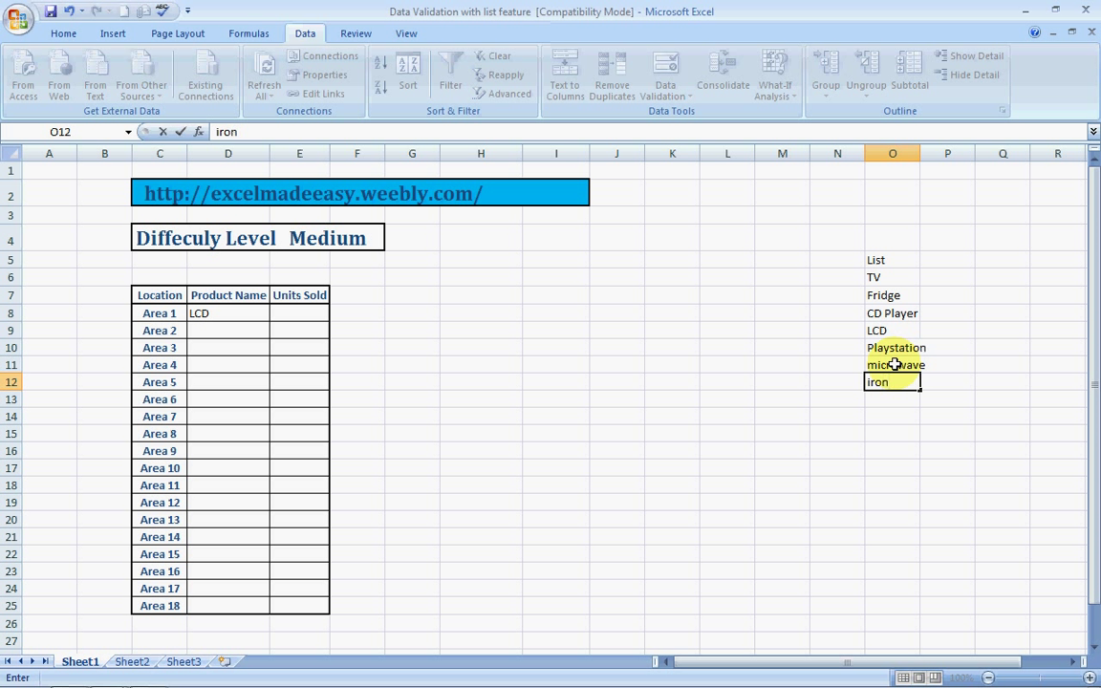
pyautogui.click(835, 499)
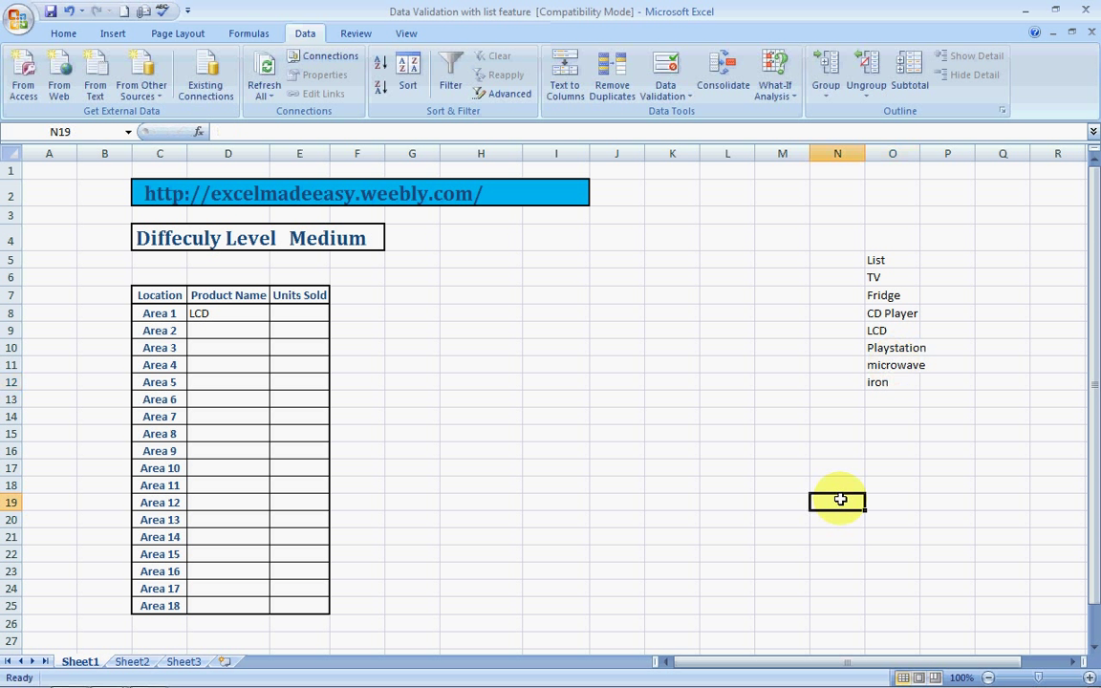
# - Change the list validation source of the Product Name cells D8:D25 to =$O$6:$O$12
pyautogui.click(243, 314)
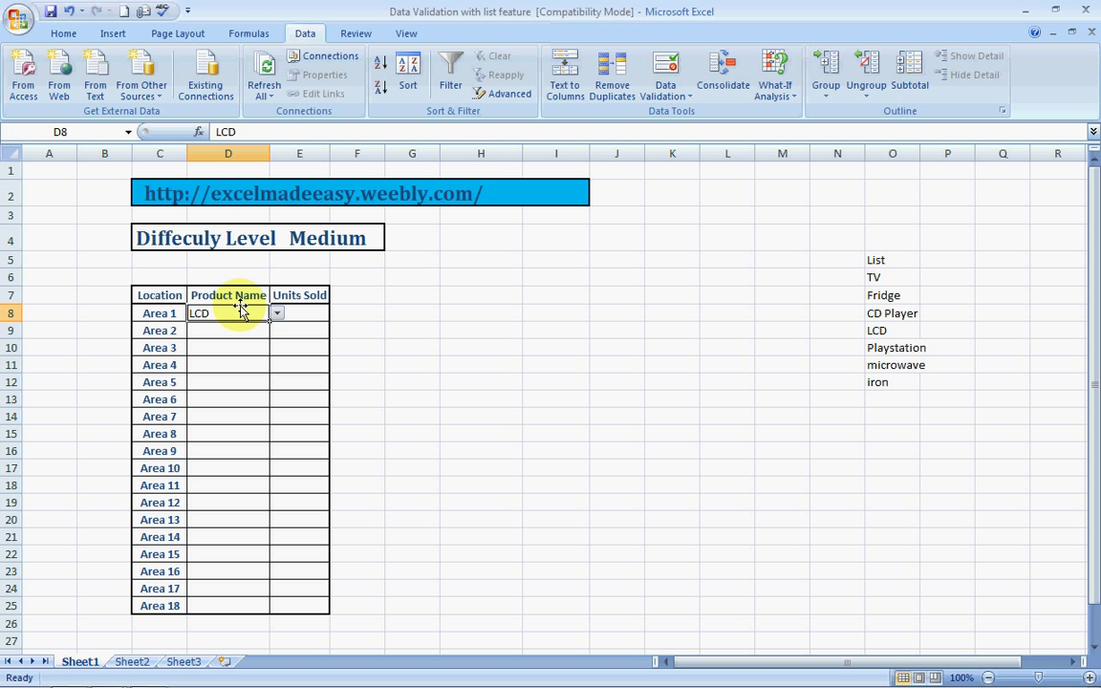
pyautogui.hotkey('shift', 'Down')
pyautogui.hotkey('shift', 'Down')
pyautogui.hotkey('shift', 'Down')
pyautogui.hotkey('shift', 'Down')
pyautogui.hotkey('shift', 'Down')
pyautogui.hotkey('shift', 'Down')
pyautogui.hotkey('shift', 'Down')
pyautogui.hotkey('shift', 'Down')
pyautogui.hotkey('shift', 'Down')
pyautogui.hotkey('shift', 'Down')
pyautogui.hotkey('shift', 'Down')
pyautogui.hotkey('shift', 'Down')
pyautogui.hotkey('shift', 'Down')
pyautogui.hotkey('shift', 'Down')
pyautogui.hotkey('shift', 'Down')
pyautogui.hotkey('shift', 'Down')
pyautogui.hotkey('shift', 'Down')
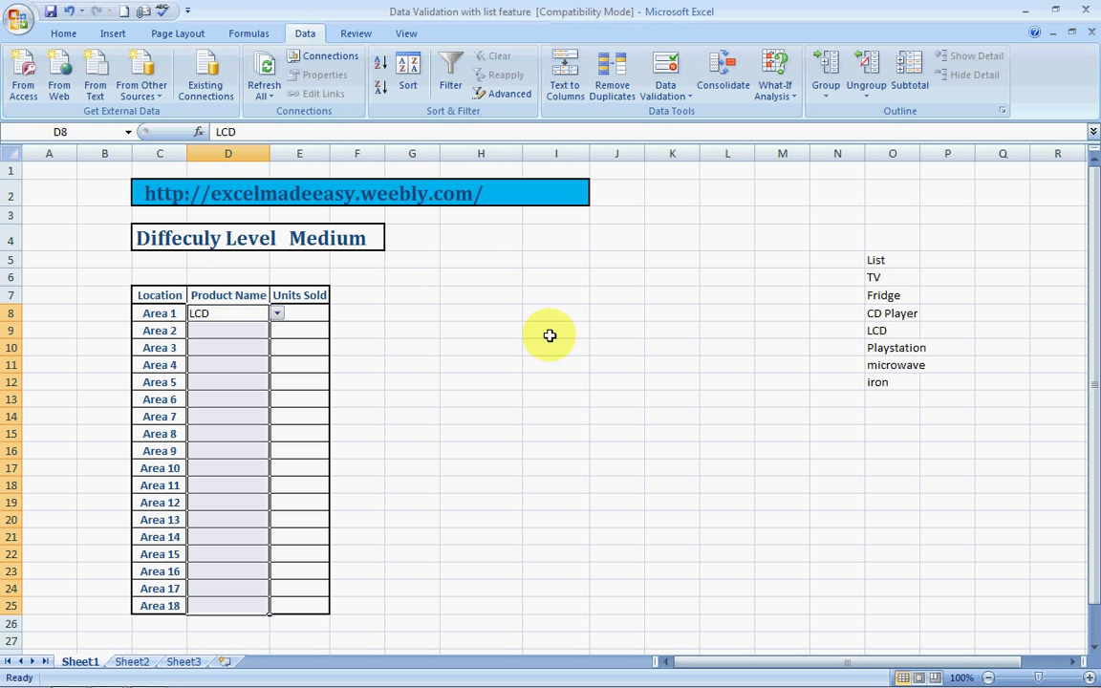
pyautogui.click(663, 93)
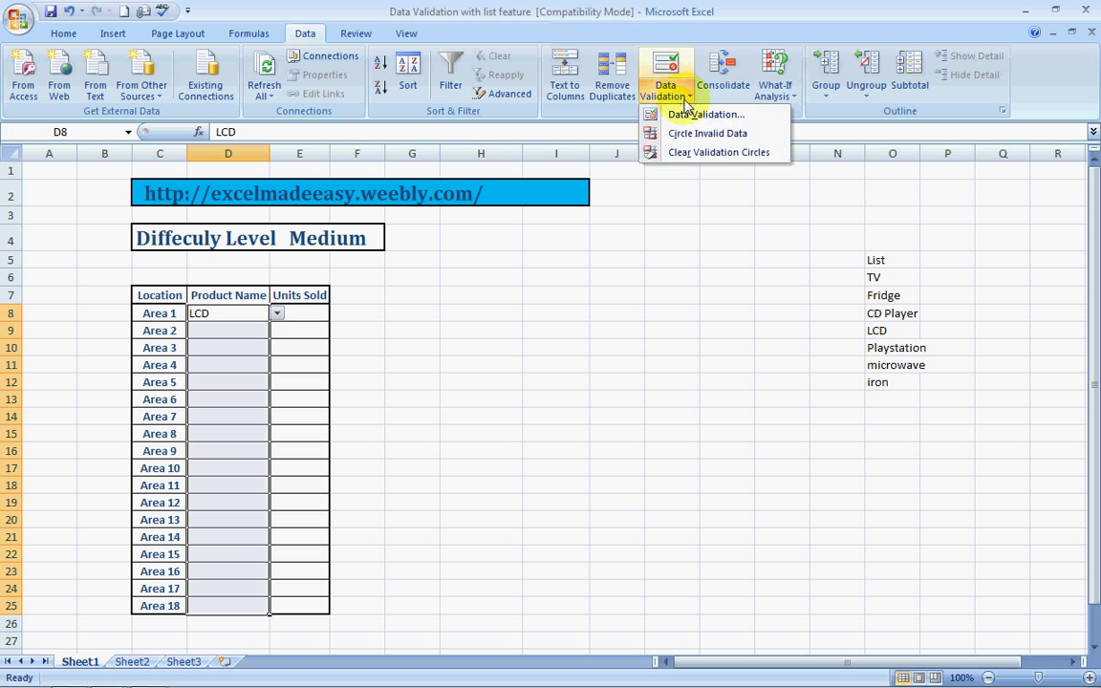
pyautogui.click(703, 114)
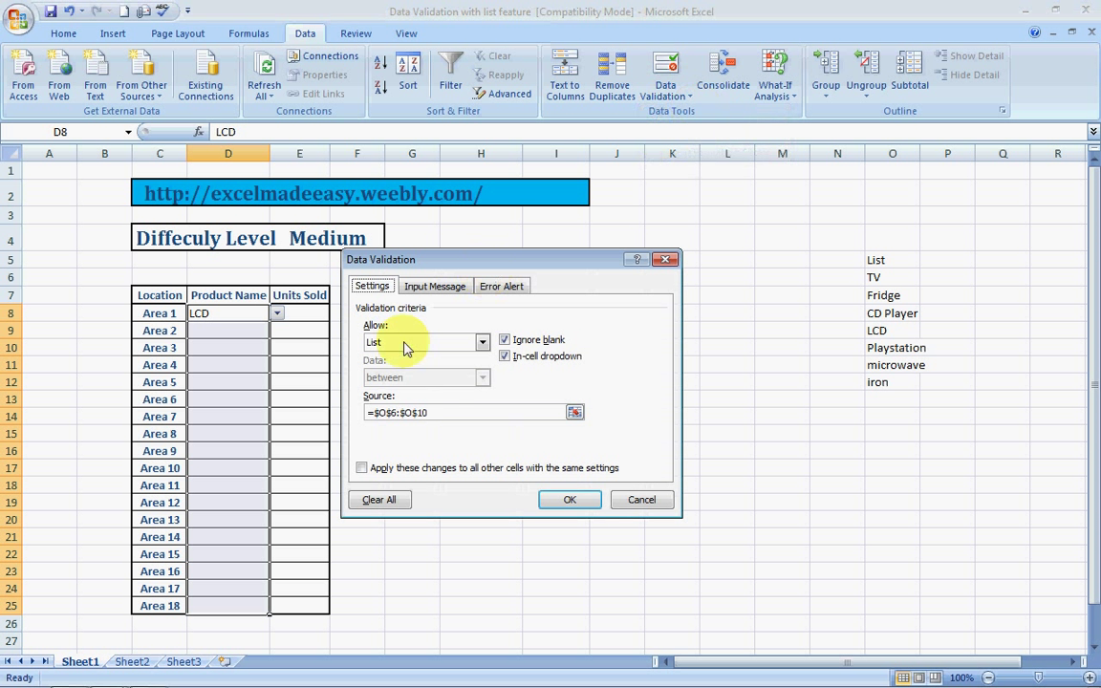
pyautogui.click(442, 414)
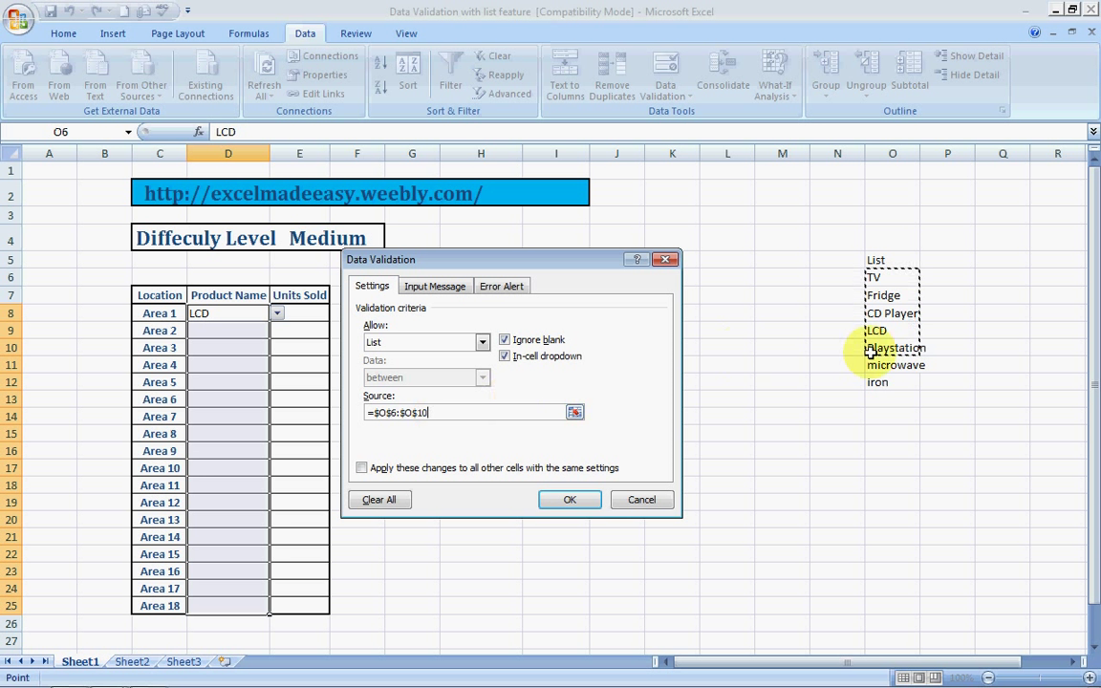
pyautogui.click(898, 272)
pyautogui.hotkey('shift', 'Down')
pyautogui.hotkey('shift', 'Down')
pyautogui.hotkey('shift', 'Down')
pyautogui.hotkey('shift', 'Down')
pyautogui.hotkey('shift', 'Down')
pyautogui.hotkey('shift', 'Down')
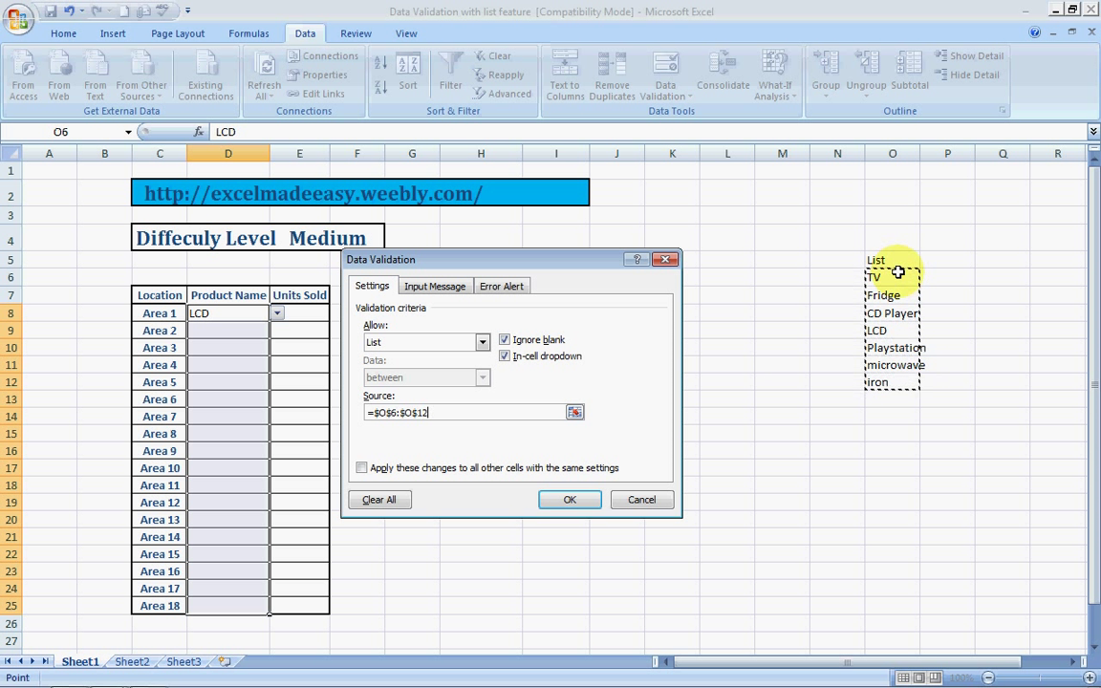
pyautogui.press('Return')
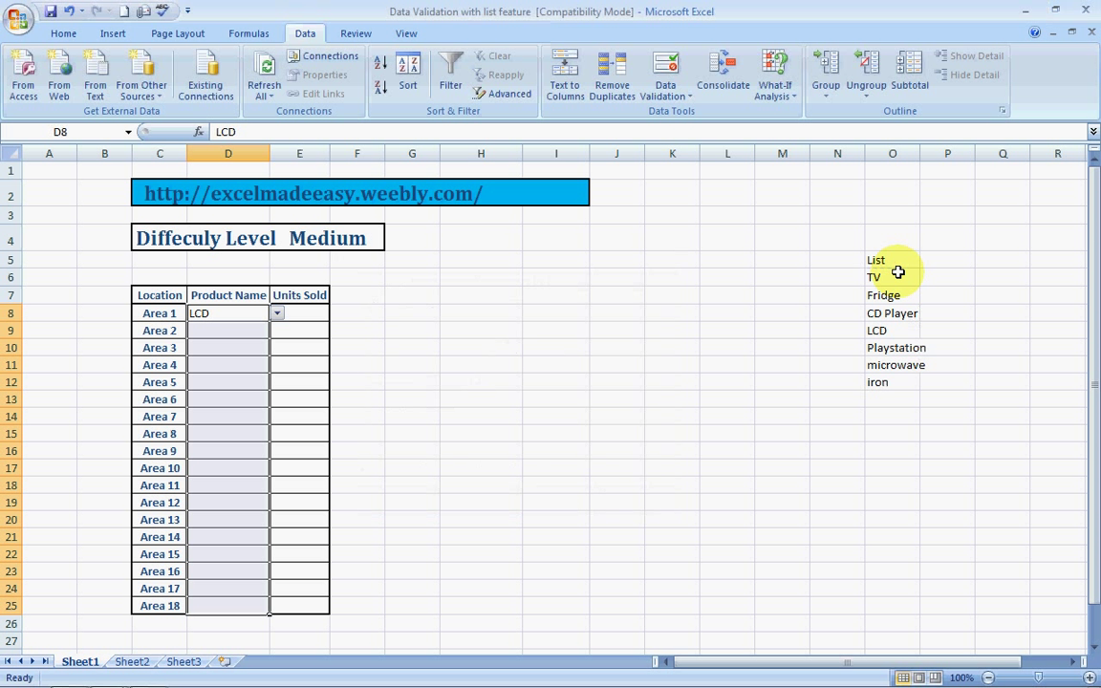
# - Choose iron from the drop-down list in Area 1's Product Name cell, D8
pyautogui.click(226, 332)
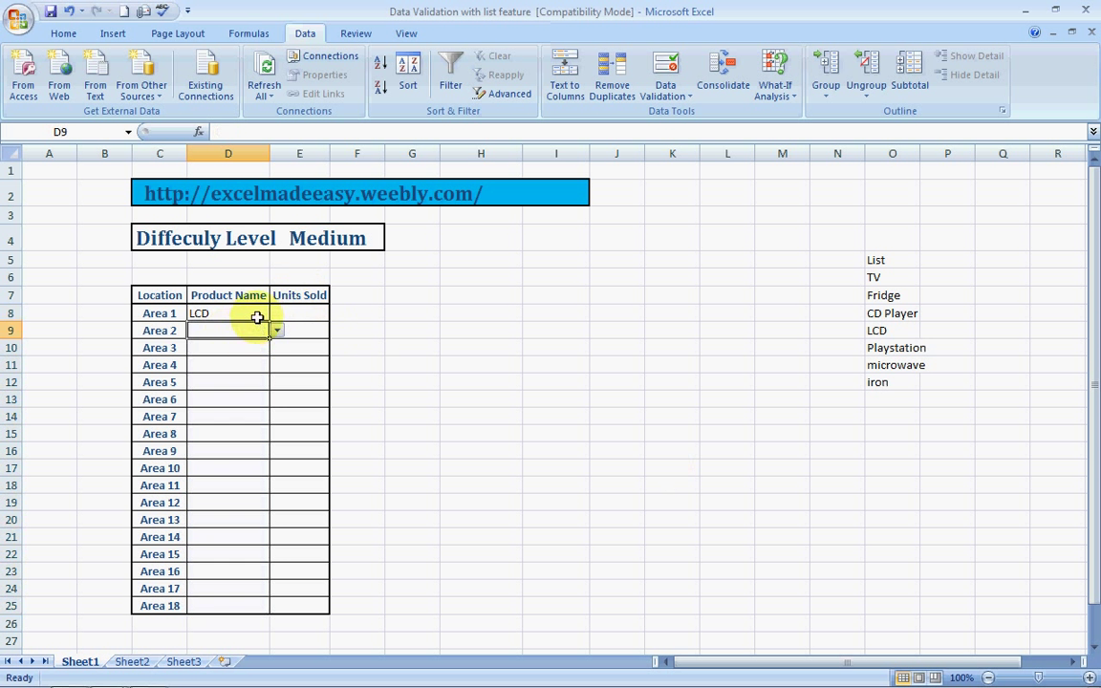
pyautogui.click(263, 316)
pyautogui.click(276, 313)
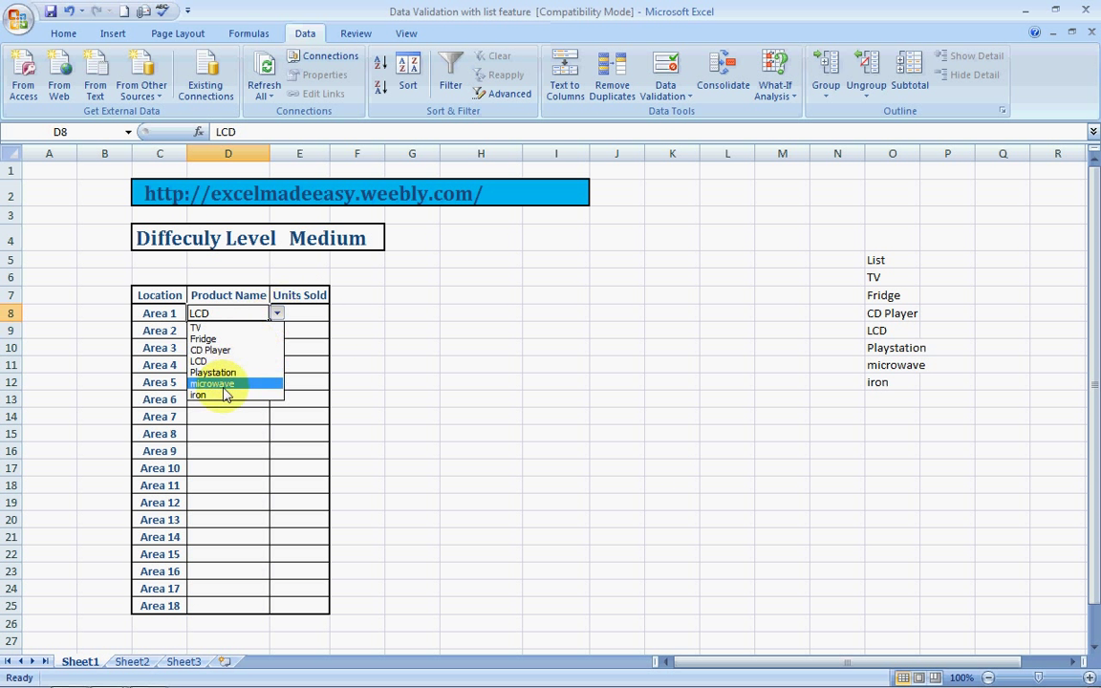
pyautogui.click(212, 396)
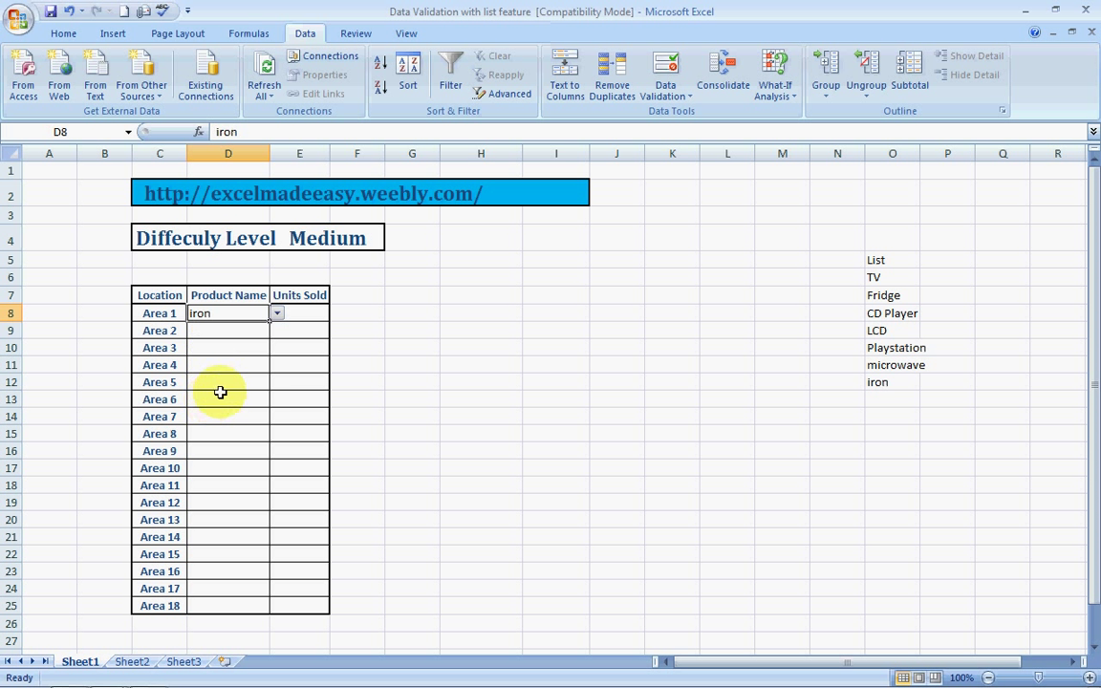
# - Check the drop-down choices offered in Area 6's Product Name cell, D13, without choosing one
pyautogui.click(221, 398)
pyautogui.click(277, 400)
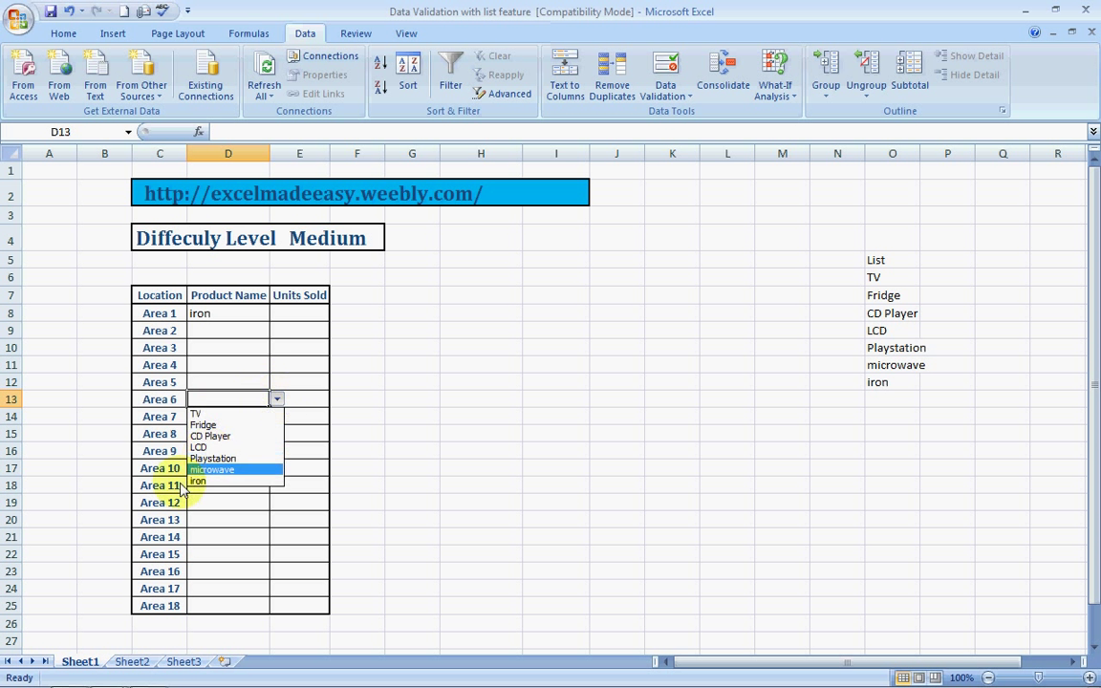
pyautogui.press('Escape')
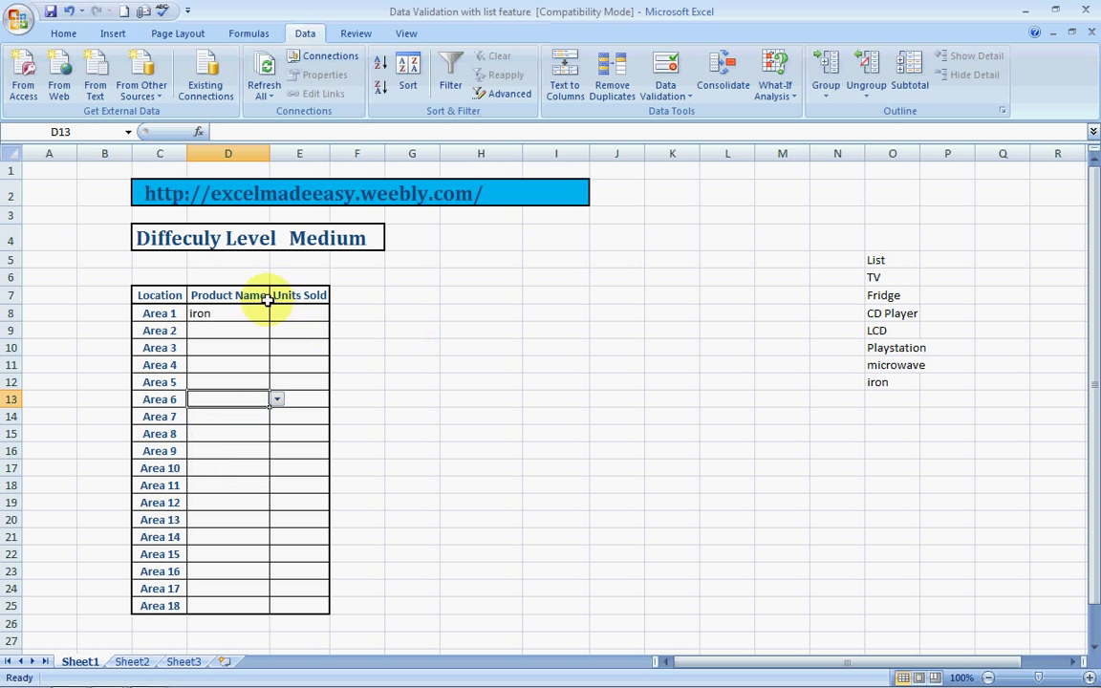
# - Select the Product Name cells D8:D25 and view the Clear options, including Clear All, without applying any
pyautogui.click(259, 312)
pyautogui.moveTo(259, 311); pyautogui.dragTo(227, 606)
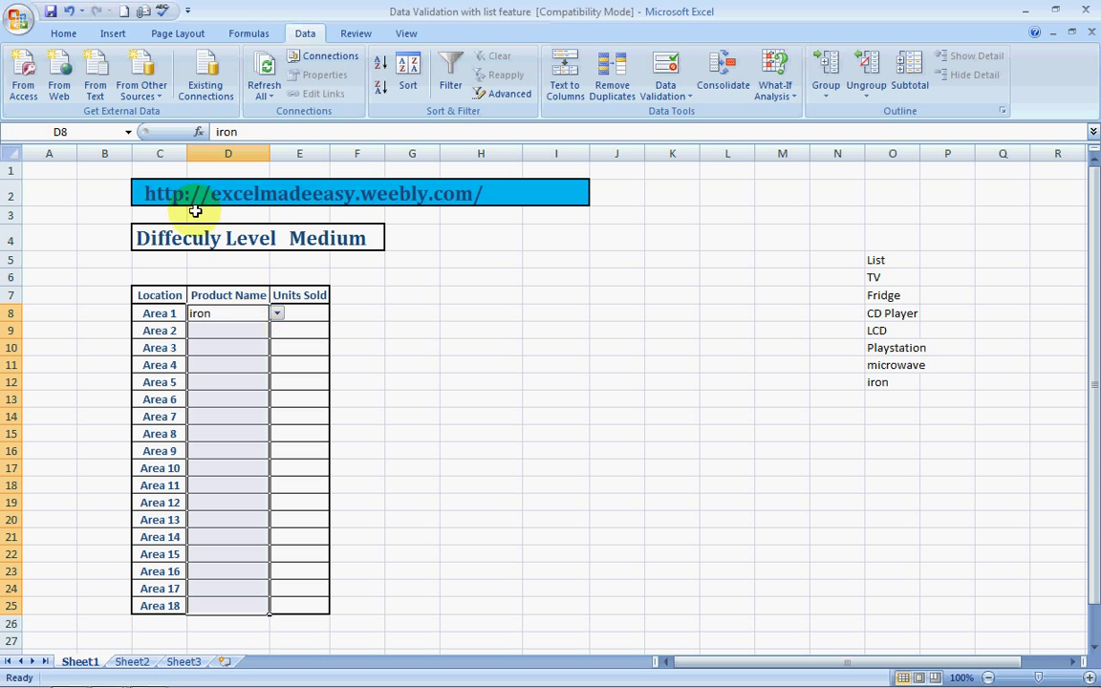
pyautogui.click(64, 36)
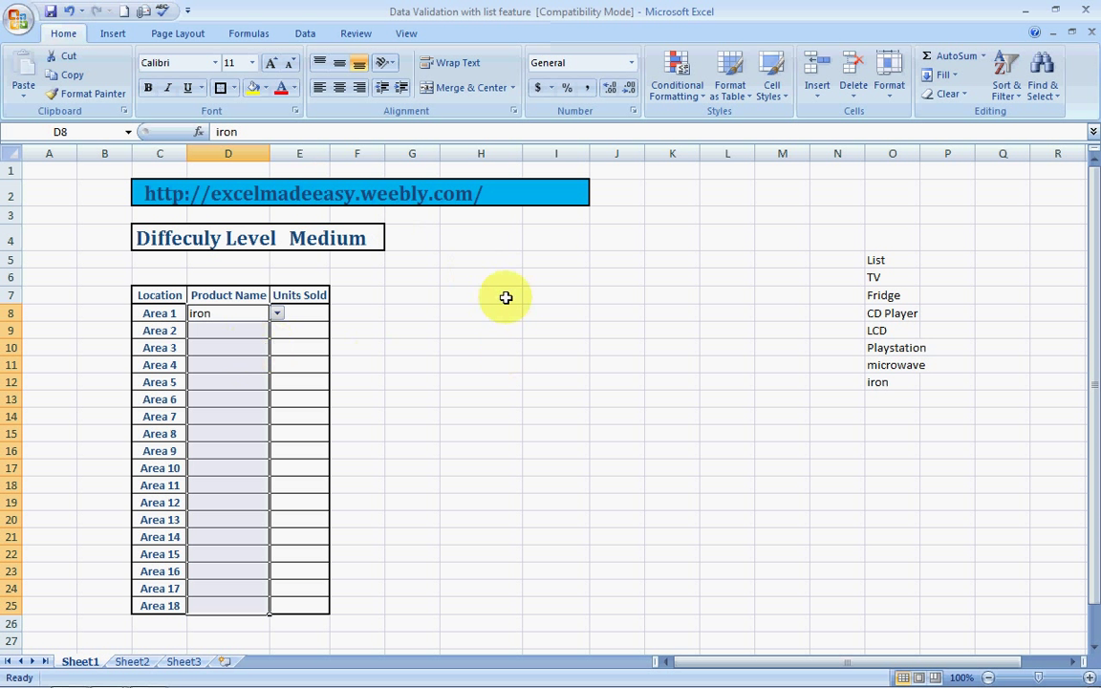
pyautogui.click(965, 94)
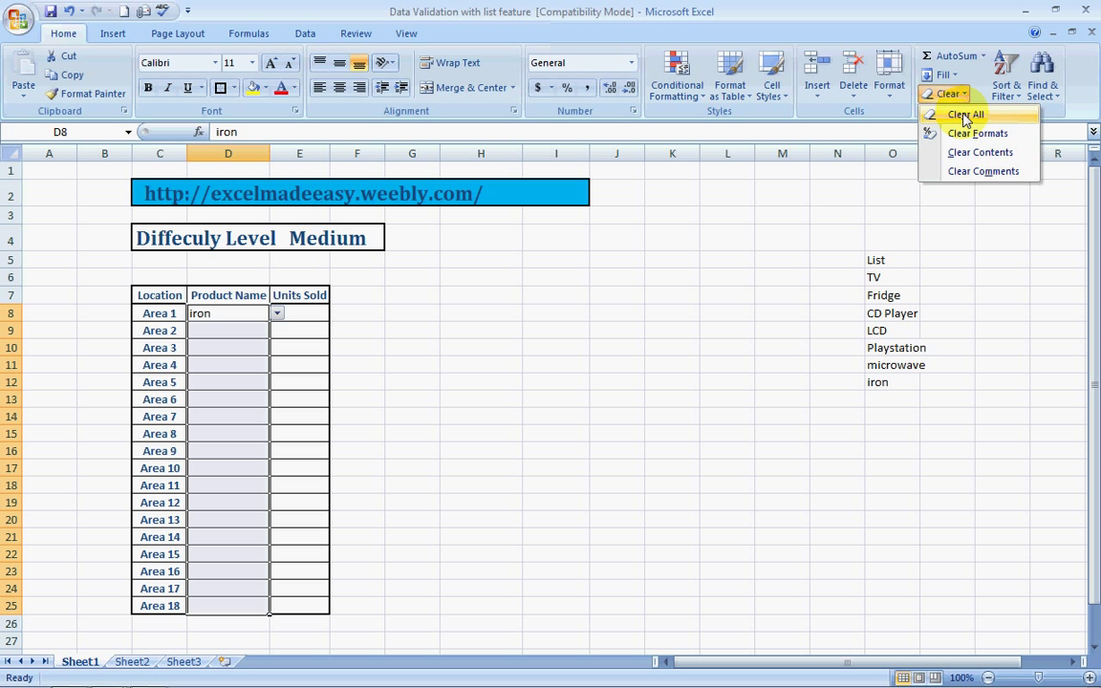
pyautogui.click(754, 299)
pyautogui.click(659, 356)
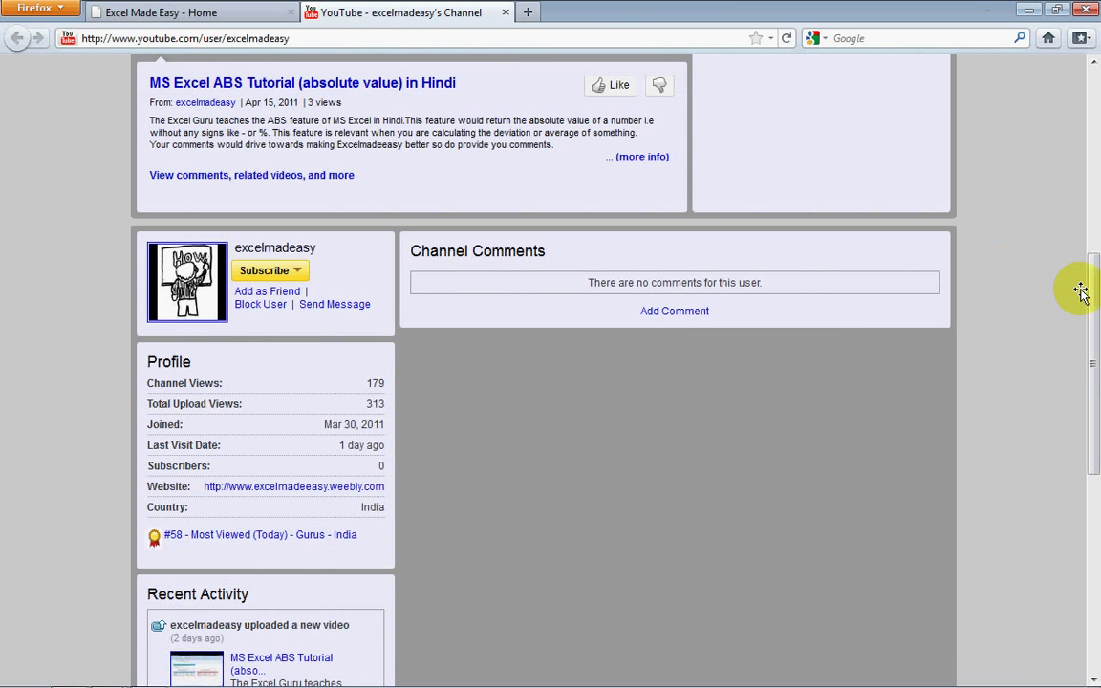
# - Switch to Firefox, view the excelmadeasy YouTube channel and the website's Ask A Question form, and return to the Excel workbook
pyautogui.moveTo(1081, 291); pyautogui.dragTo(1089, 124)
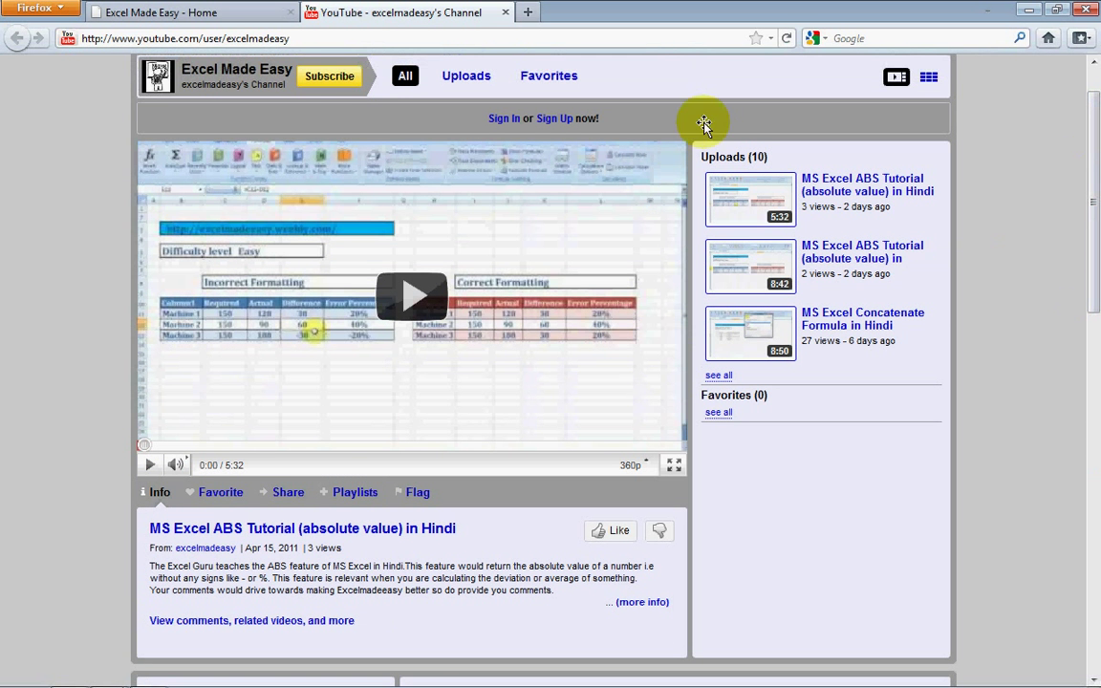
pyautogui.click(201, 7)
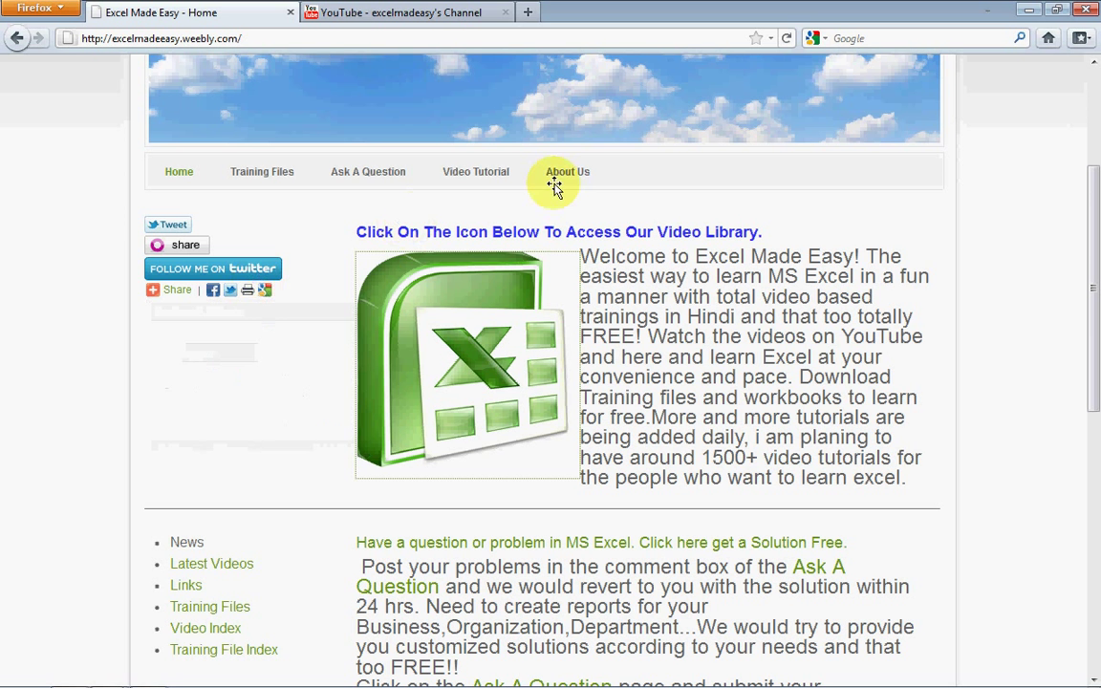
pyautogui.click(377, 177)
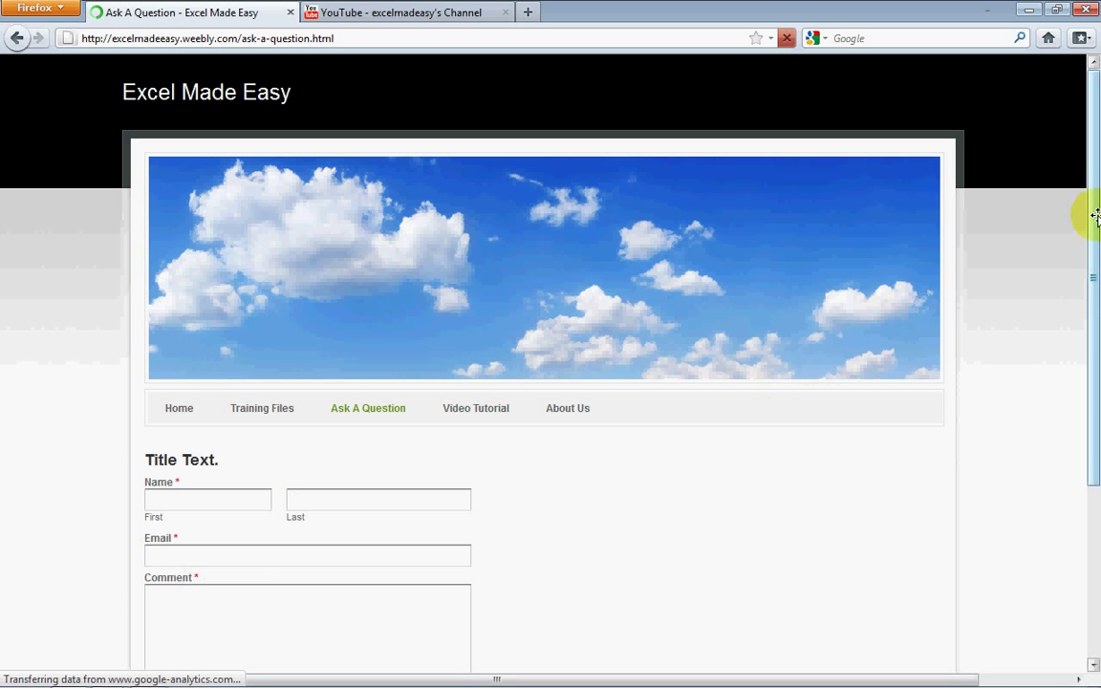
pyautogui.moveTo(1091, 216); pyautogui.dragTo(1095, 296)
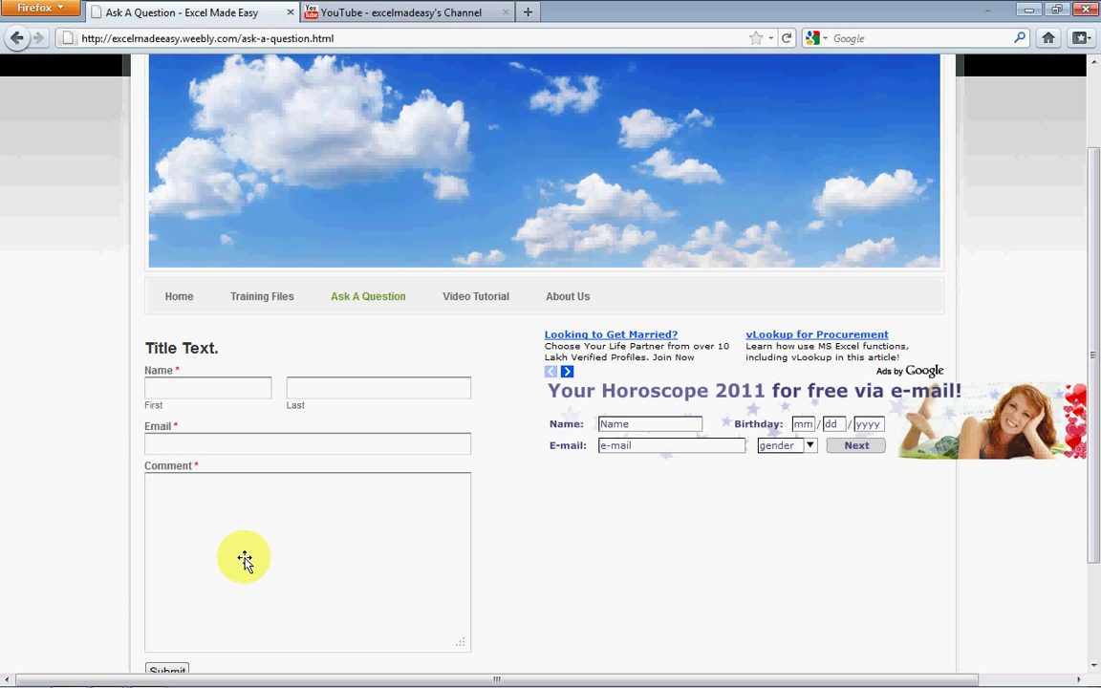
pyautogui.hotkey('alt', 'Tab')
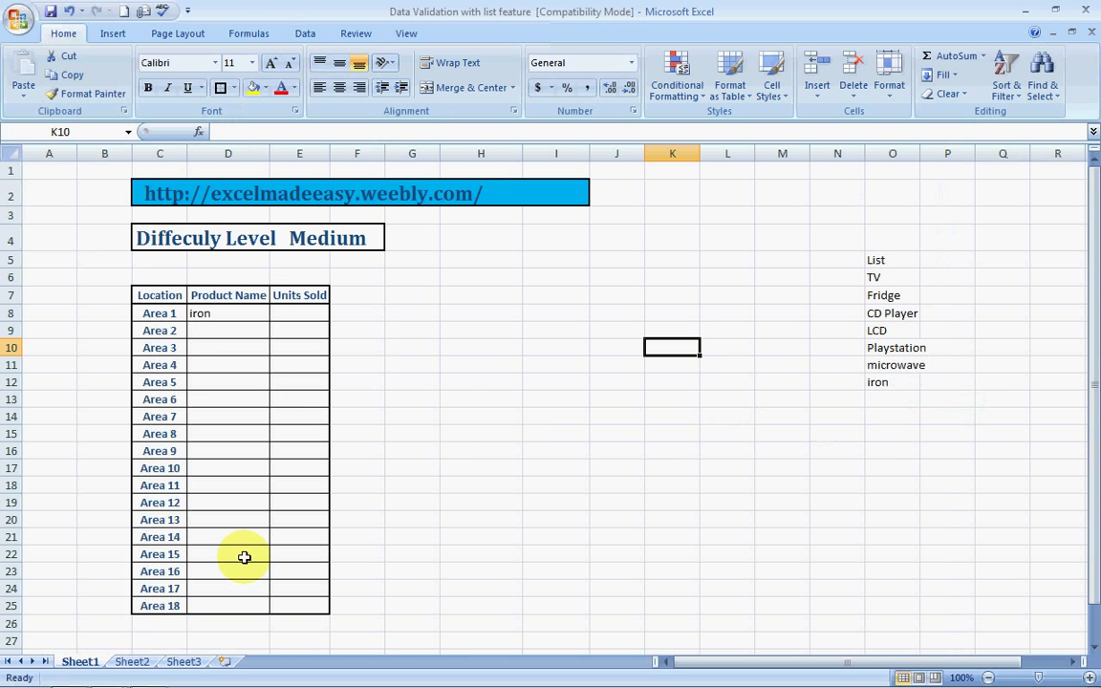